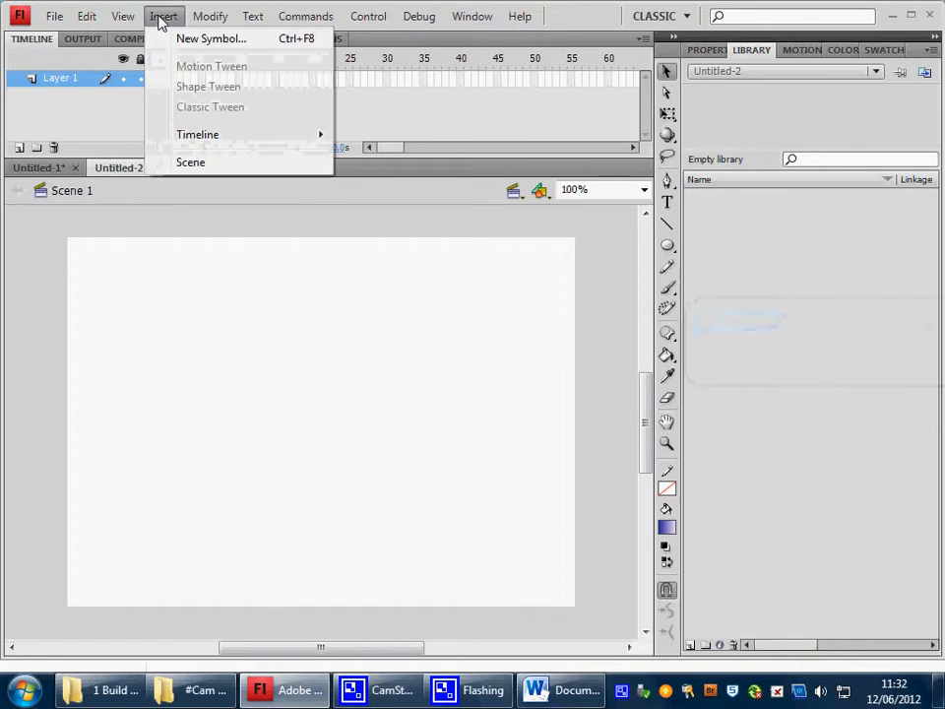
# Create a new symbol of type Button named Button Oval Blue
pyautogui.click(181, 40)
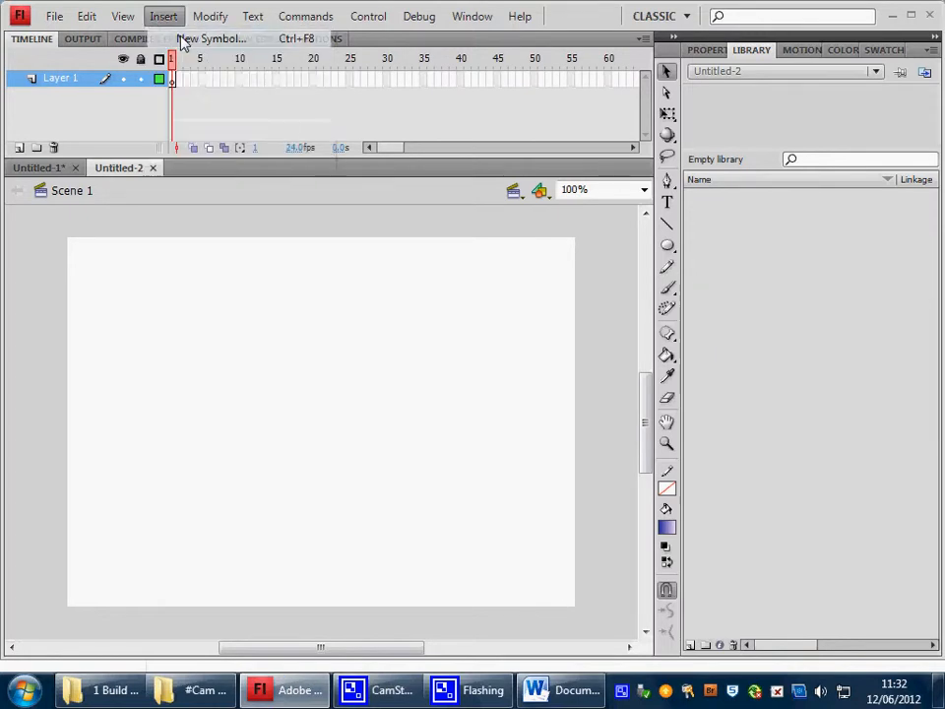
pyautogui.click(456, 175)
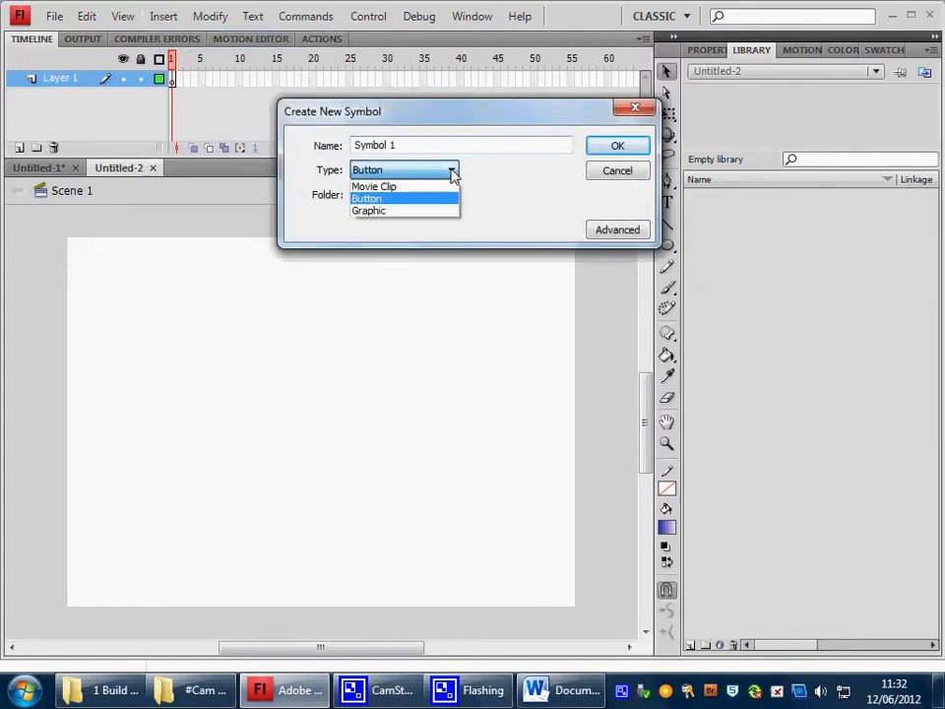
pyautogui.click(421, 204)
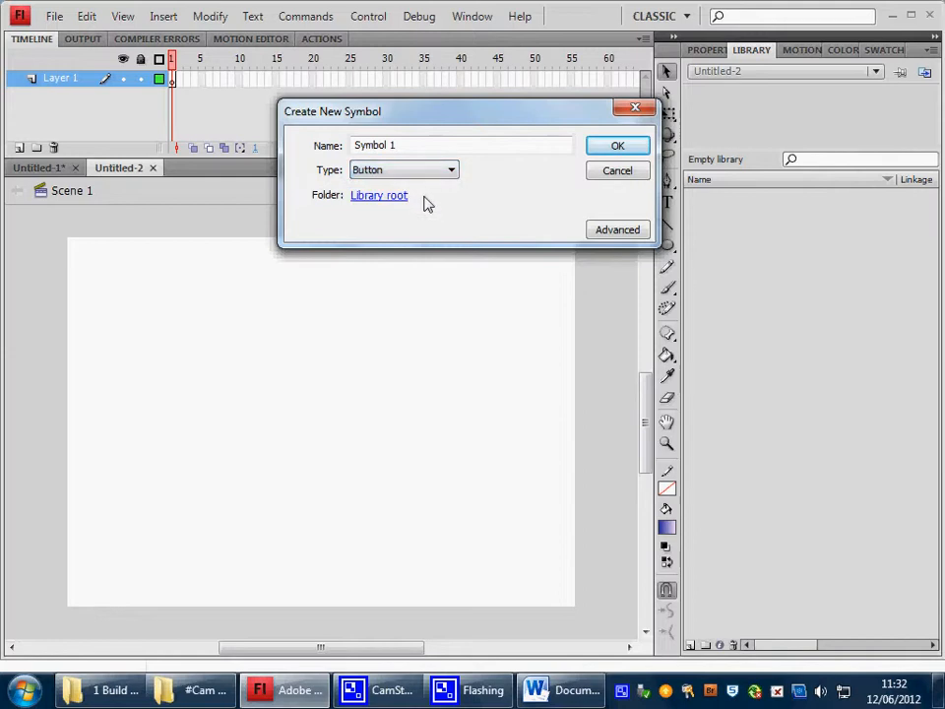
pyautogui.click(452, 174)
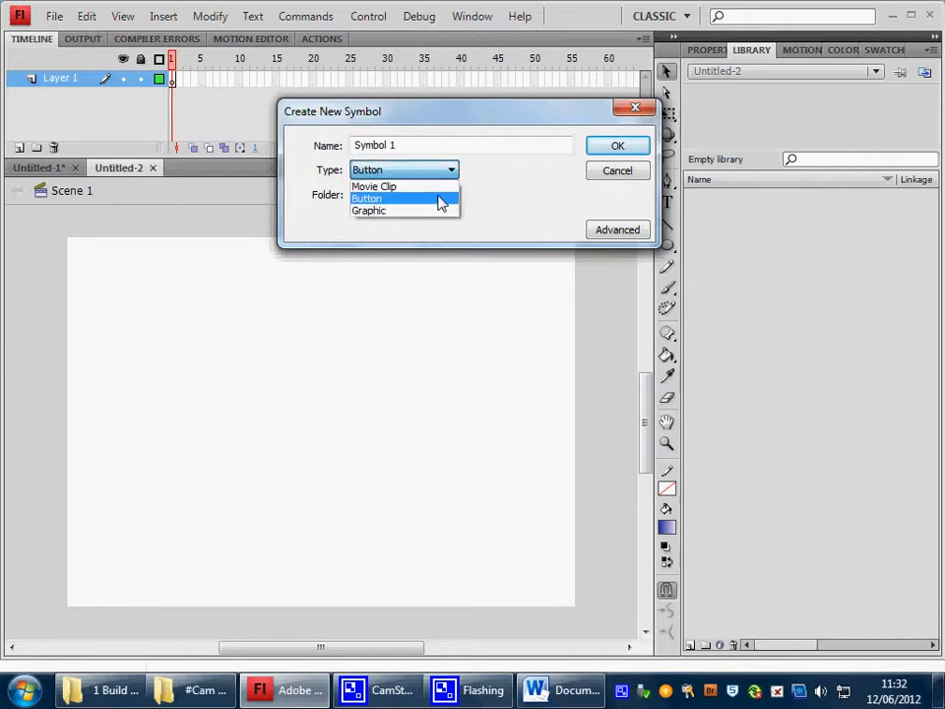
pyautogui.click(462, 693)
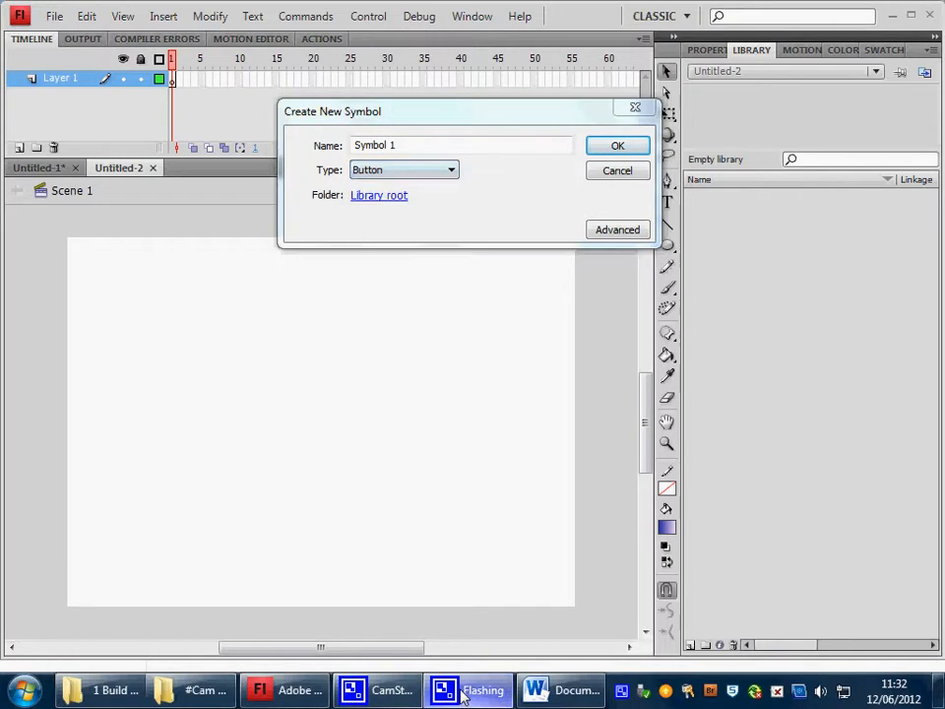
pyautogui.click(399, 693)
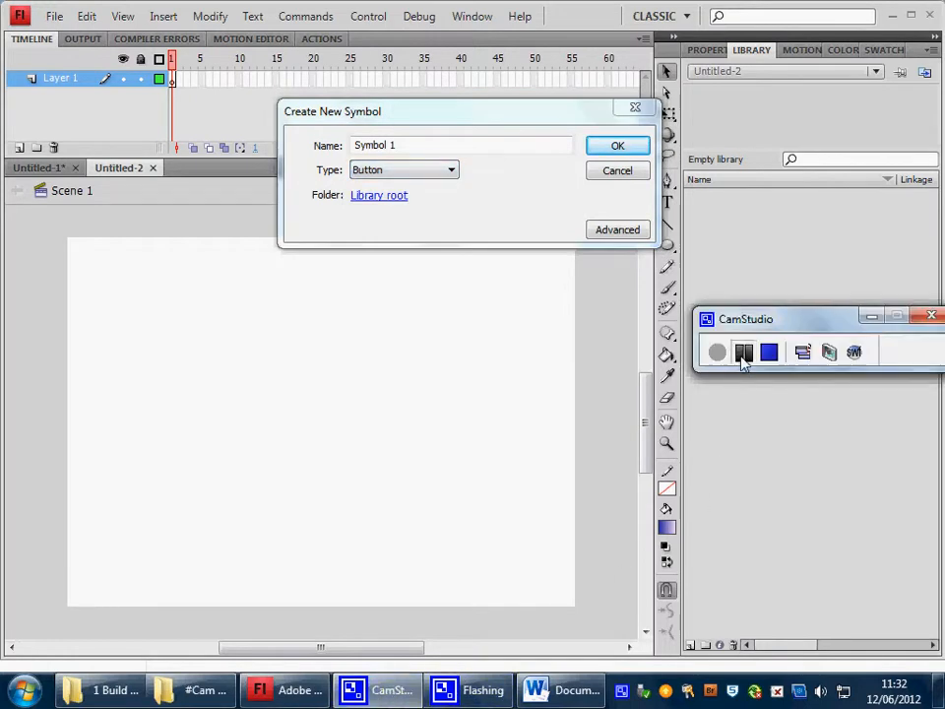
pyautogui.click(373, 146)
pyautogui.press('BackSpace')
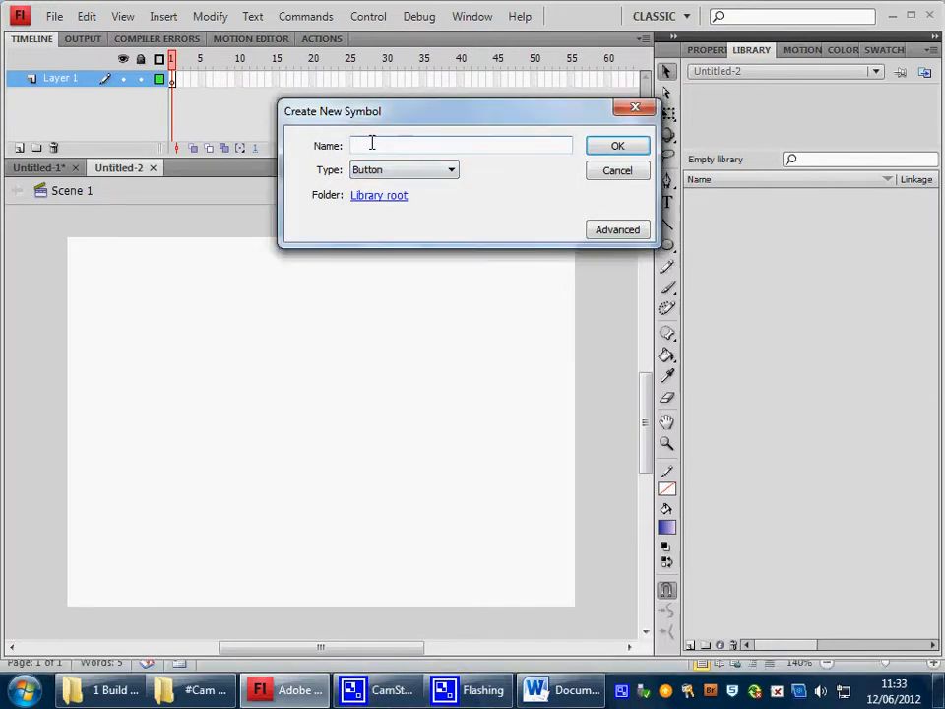
pyautogui.write('Button Oval Blue')
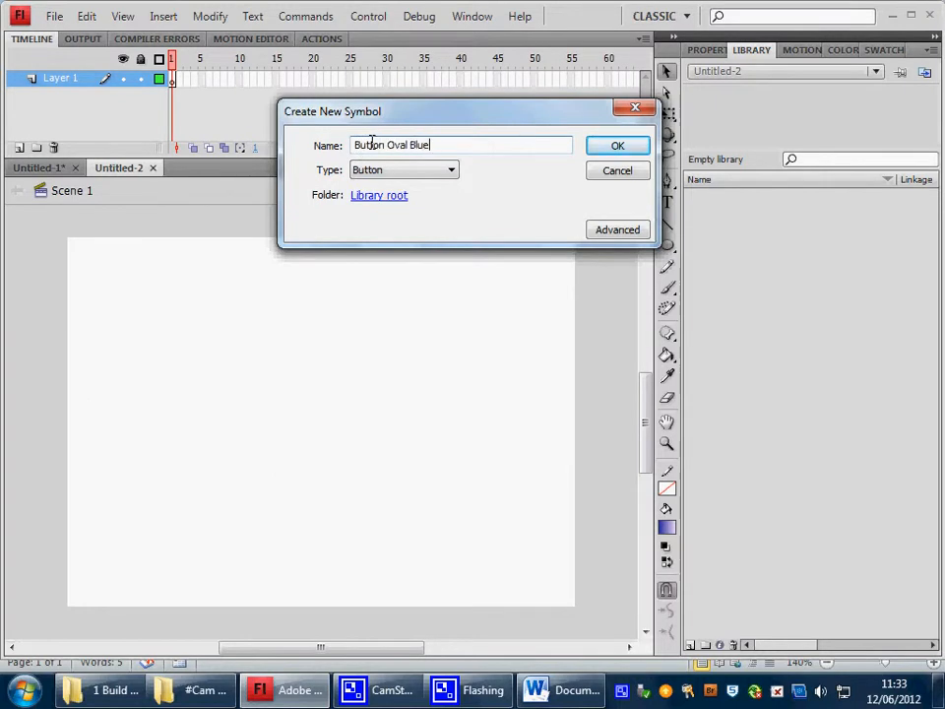
pyautogui.click(618, 150)
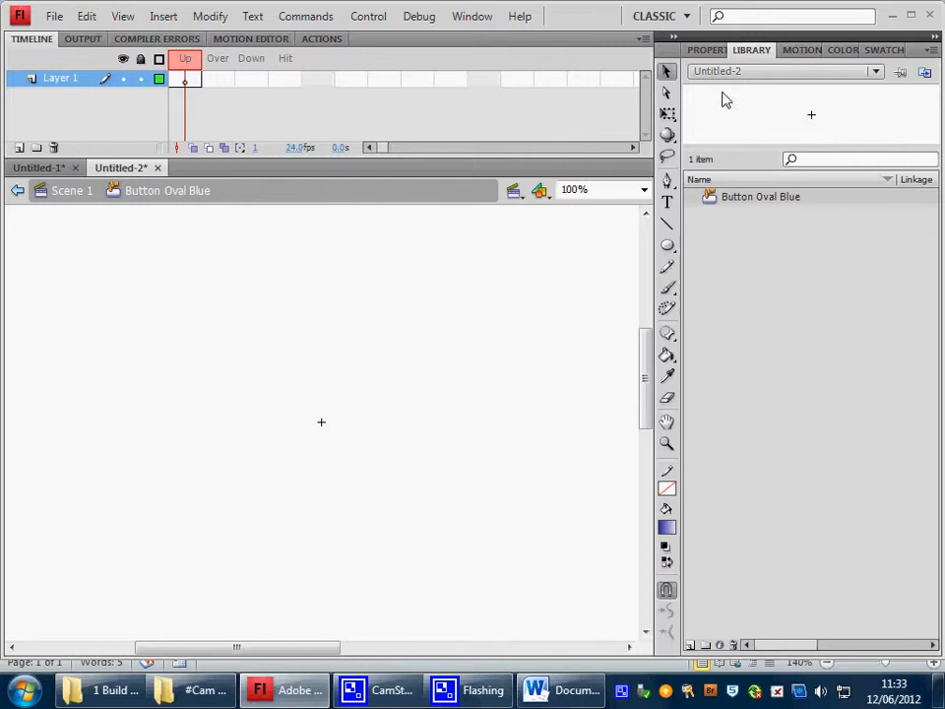
pyautogui.click(705, 50)
pyautogui.click(767, 50)
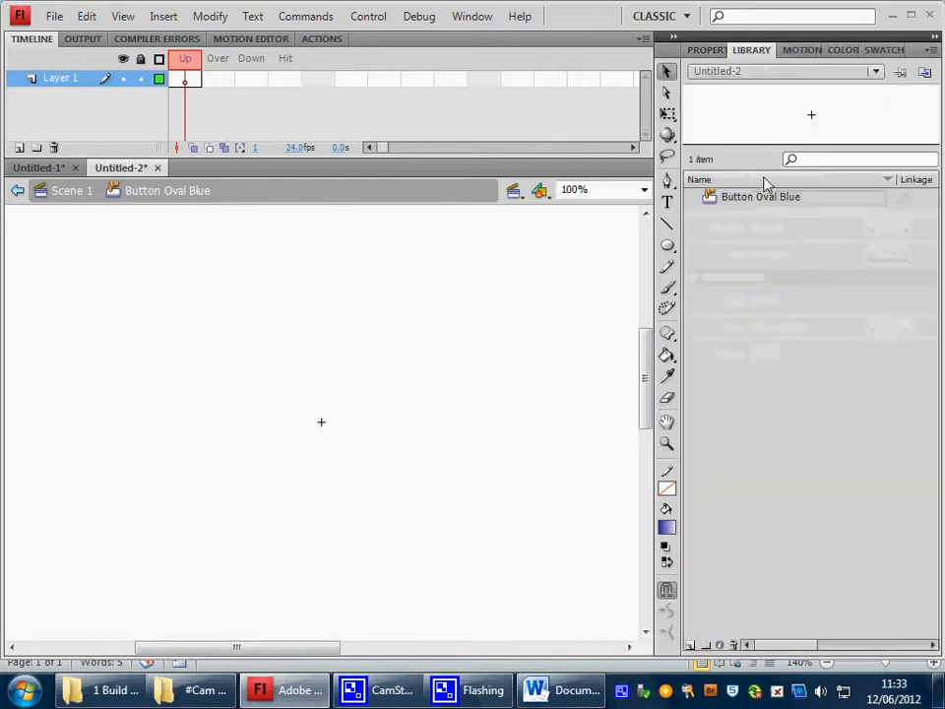
pyautogui.moveTo(788, 205); pyautogui.dragTo(285, 256)
pyautogui.moveTo(128, 449); pyautogui.dragTo(155, 501)
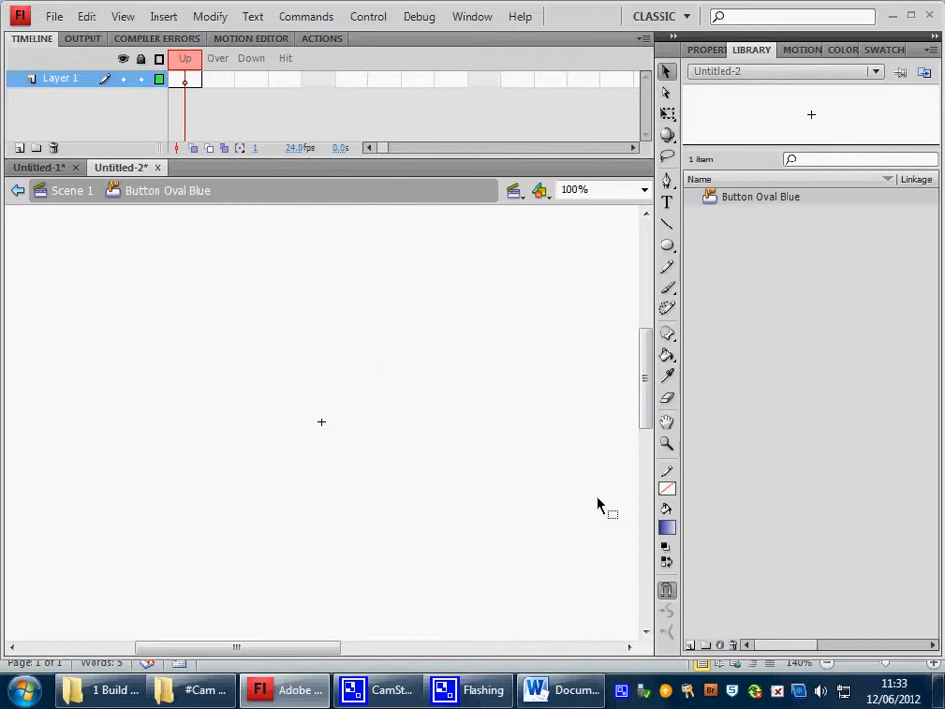
# Activate the Oval tool and set the light end of its linear fill gradient to #F1DCF8
pyautogui.click(671, 251)
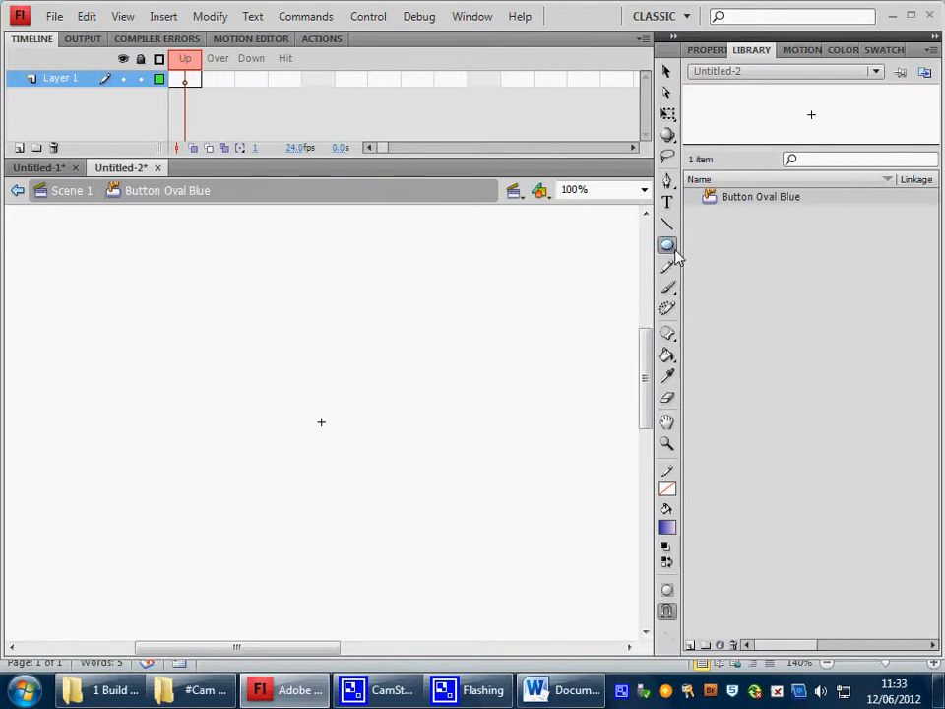
pyautogui.click(670, 248)
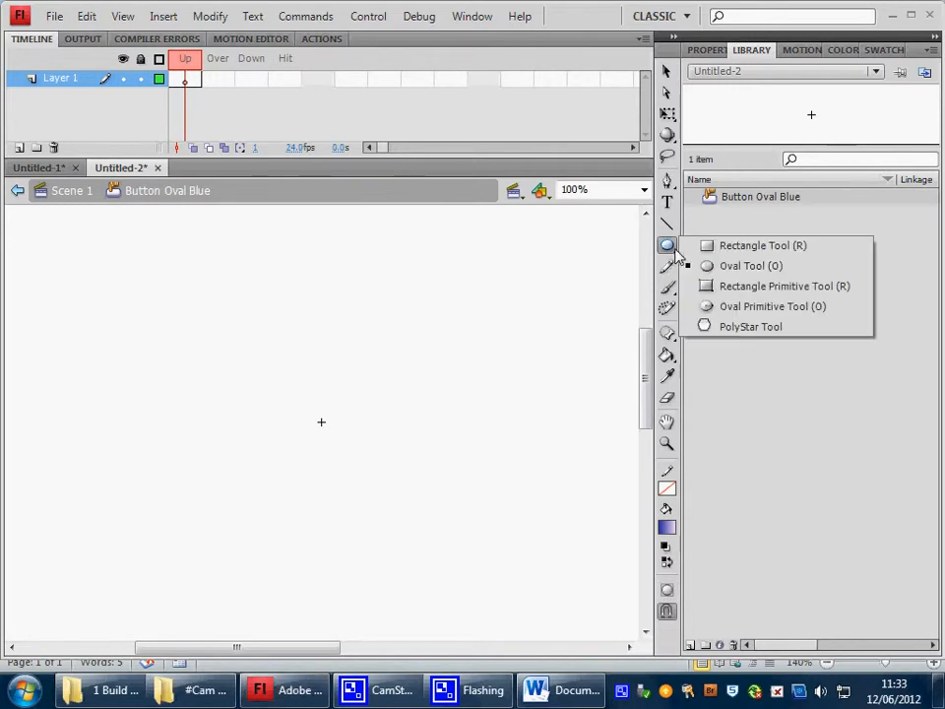
pyautogui.click(725, 267)
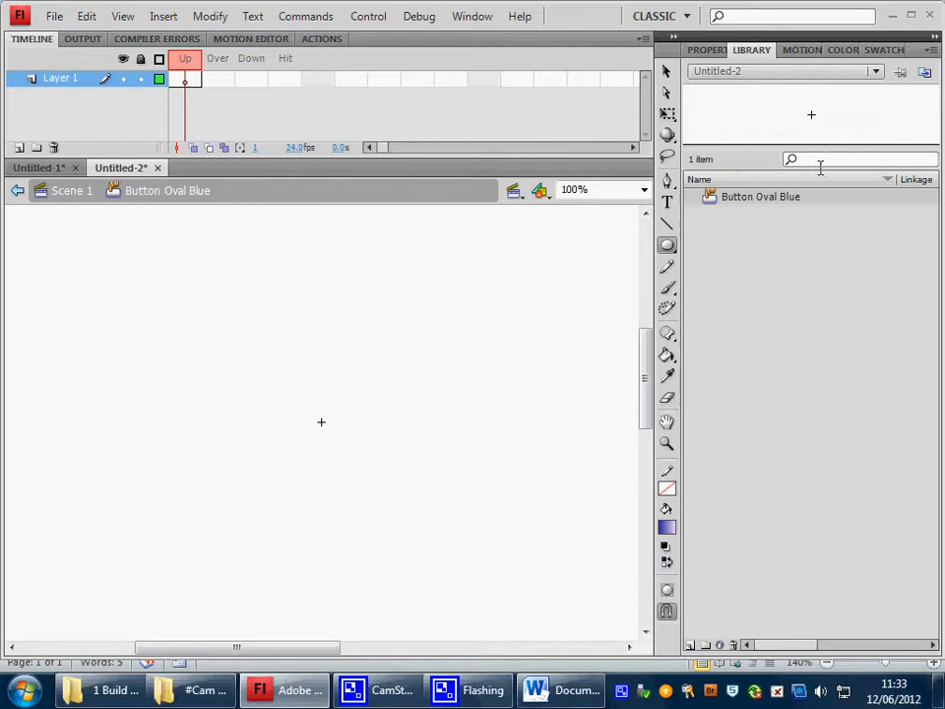
pyautogui.click(843, 50)
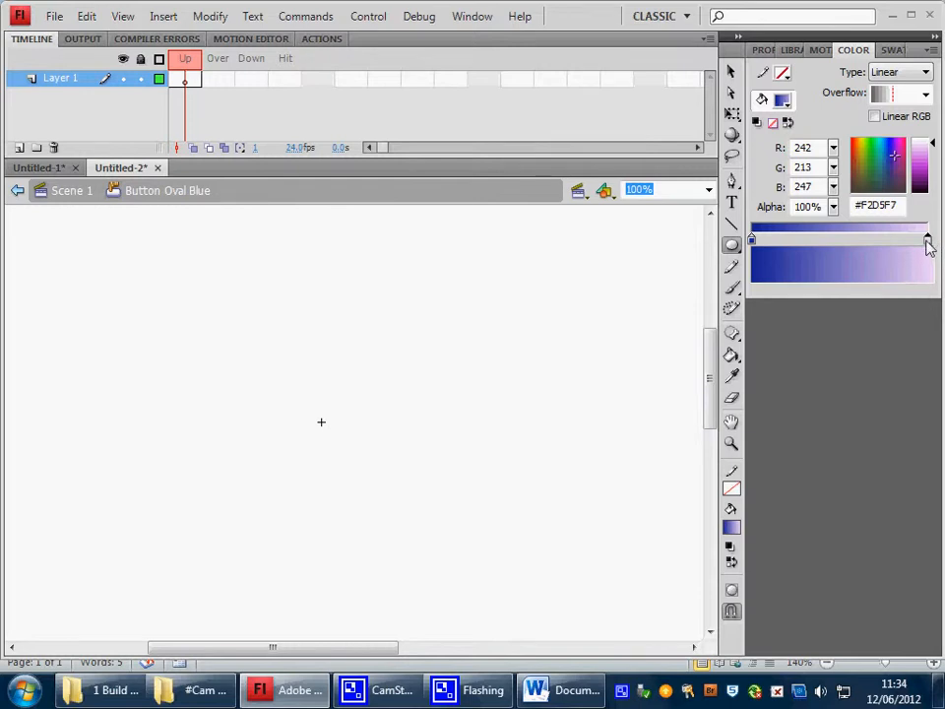
pyautogui.click(753, 242)
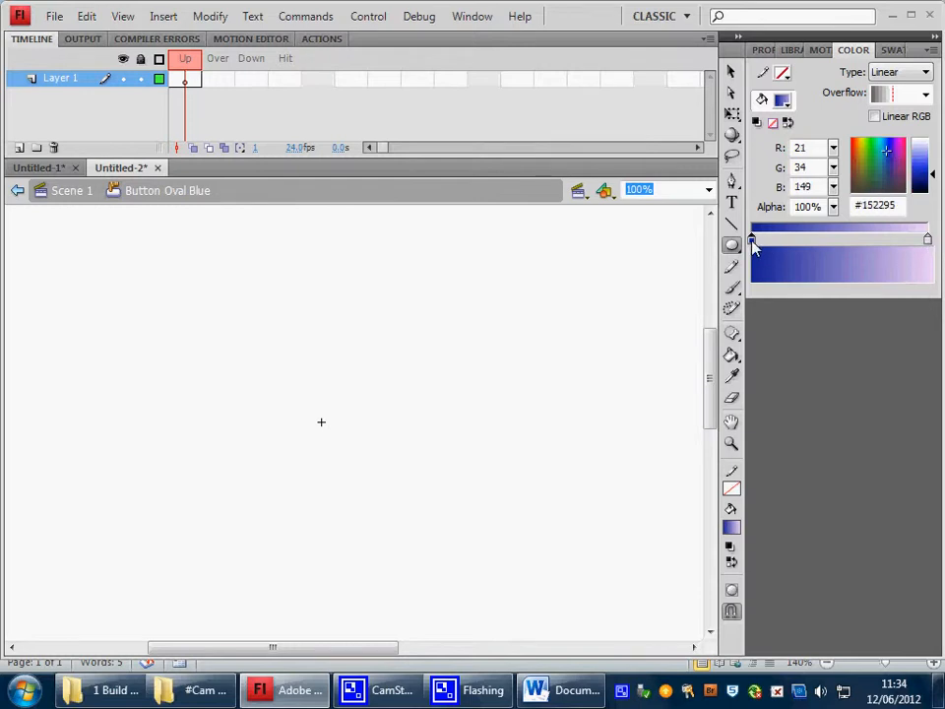
pyautogui.click(928, 242)
pyautogui.click(916, 165)
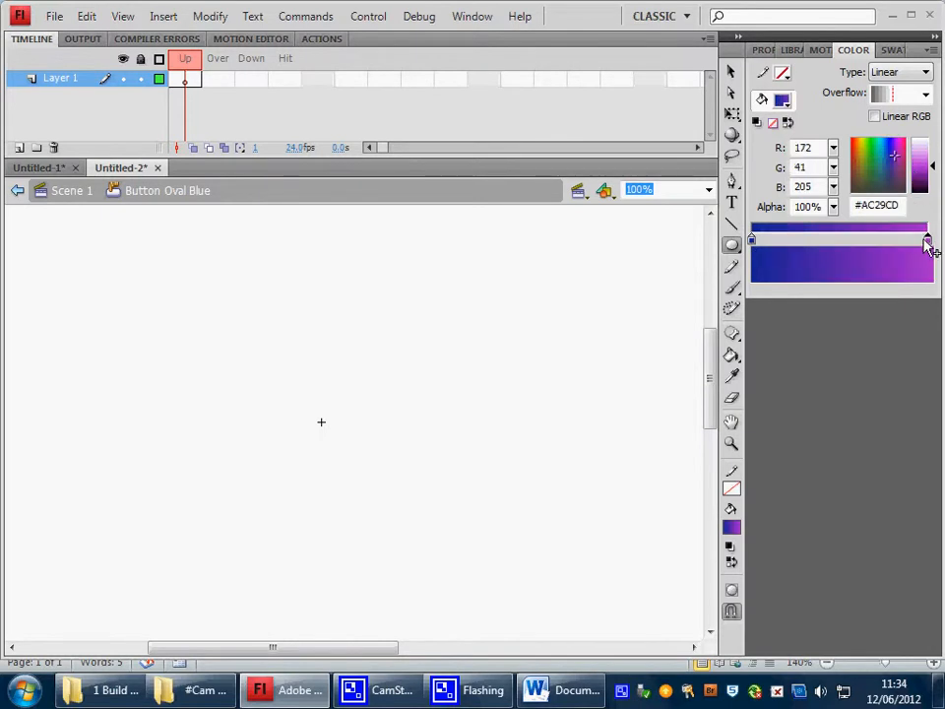
pyautogui.click(919, 145)
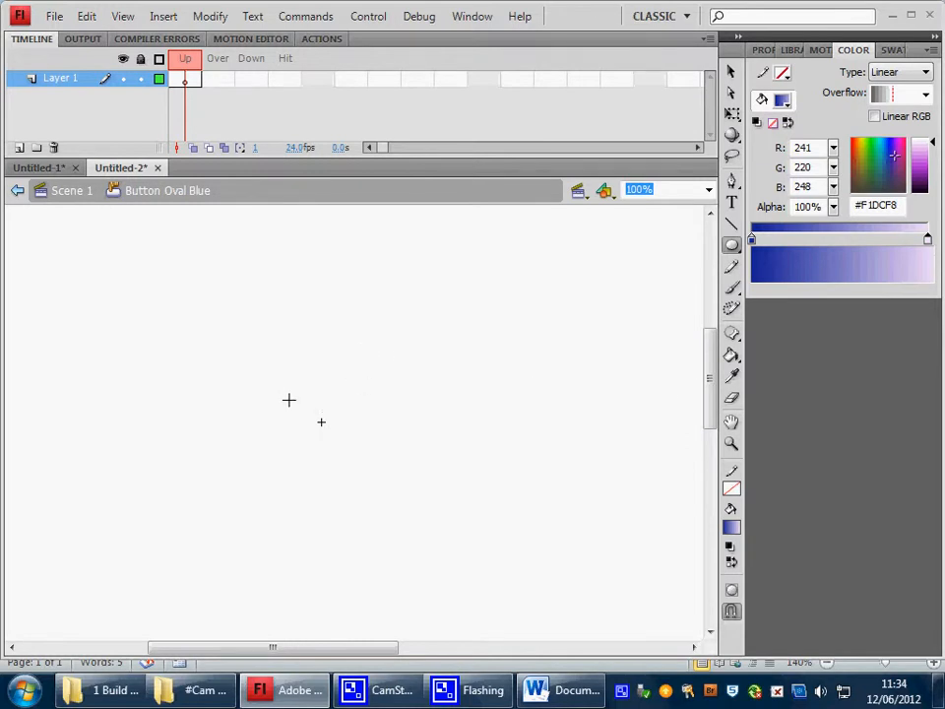
# Draw a small oval around the button's registration point and refill it with the gradient running vertically, dark at the upper edge
pyautogui.moveTo(287, 397); pyautogui.dragTo(358, 449)
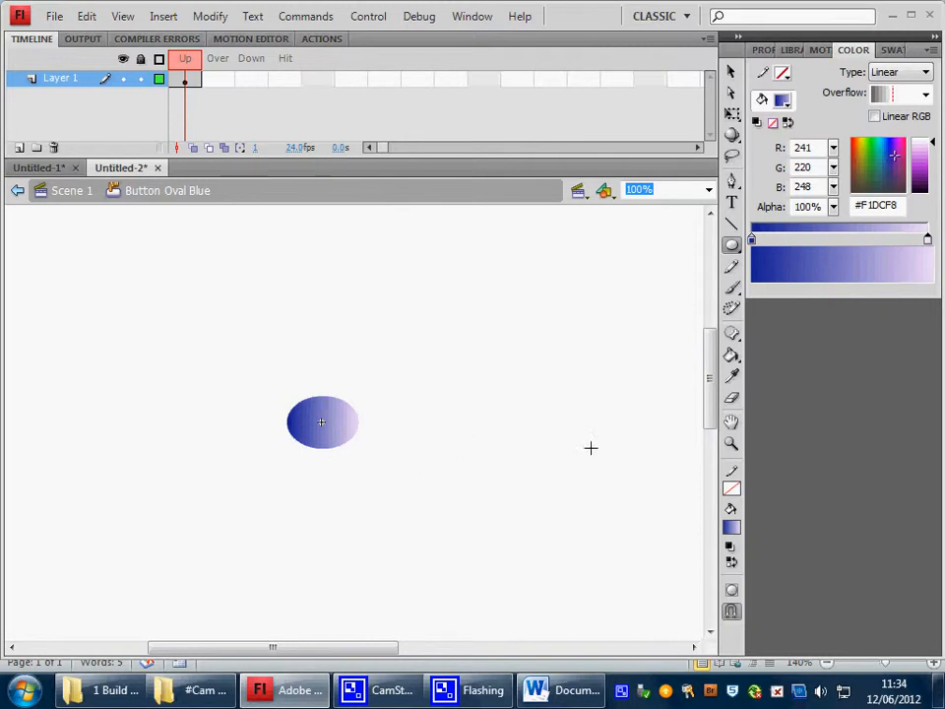
pyautogui.click(732, 354)
pyautogui.moveTo(327, 400); pyautogui.dragTo(326, 452)
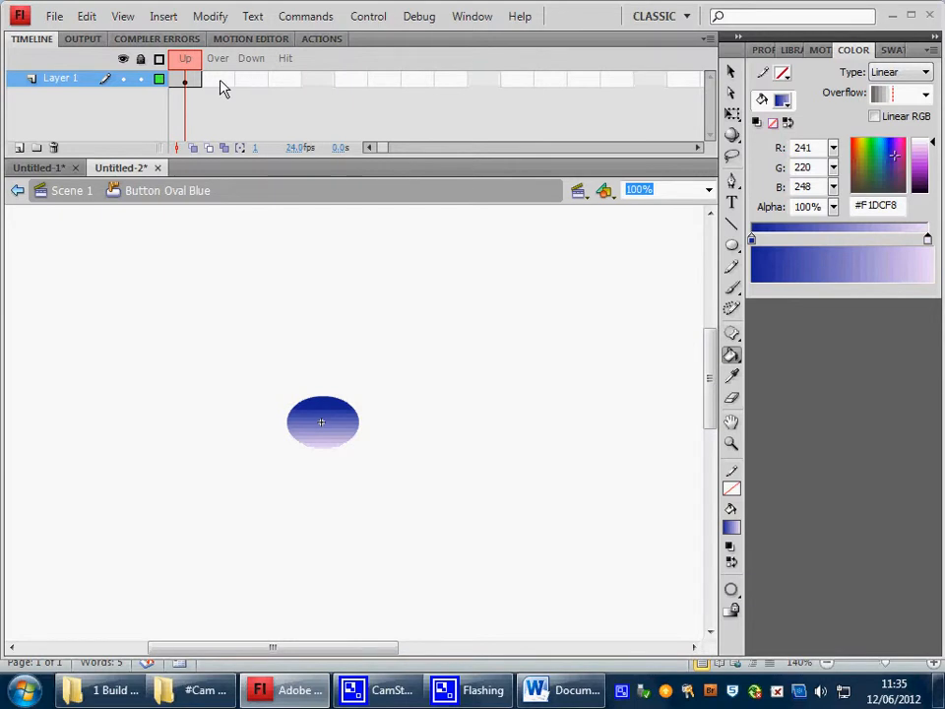
# Insert a frame at Layer 1's Down state and check the oval in the Up, Over and Down states
pyautogui.rightClick(249, 81)
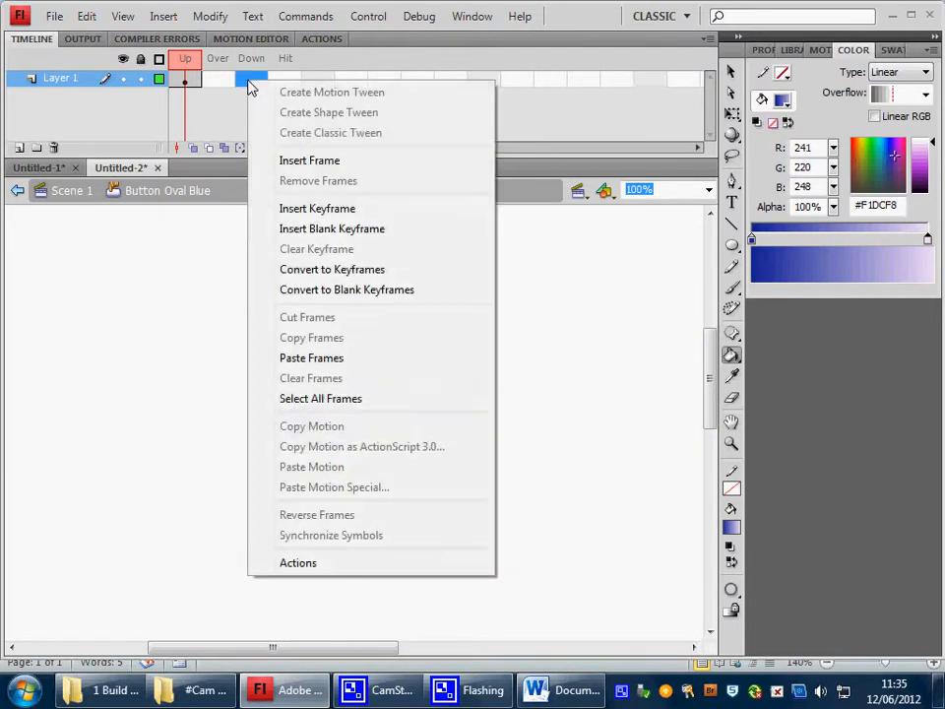
pyautogui.click(306, 158)
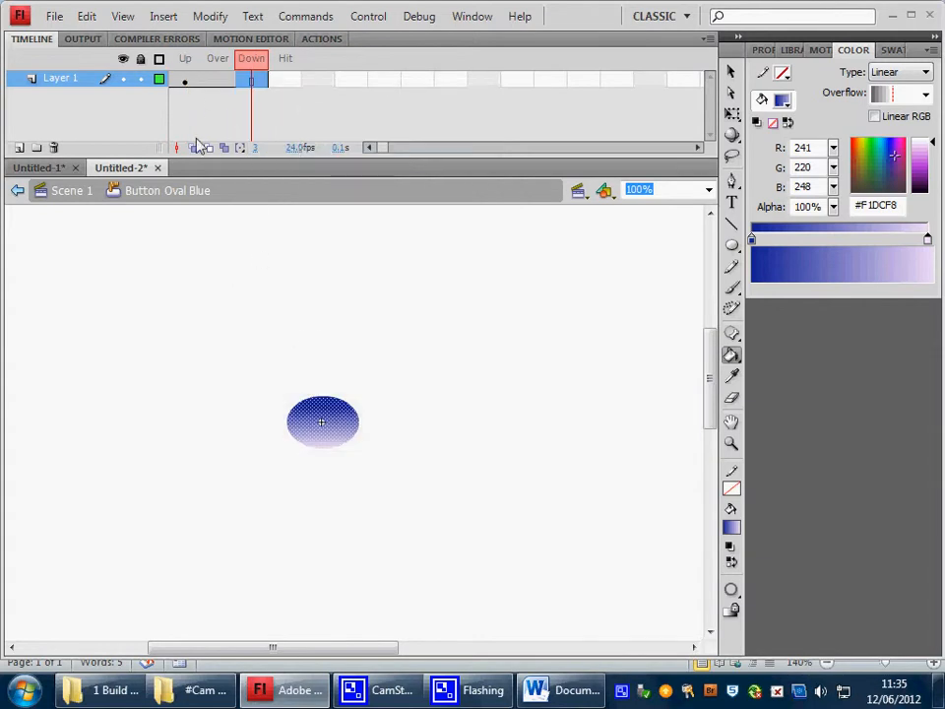
pyautogui.click(184, 81)
pyautogui.click(219, 83)
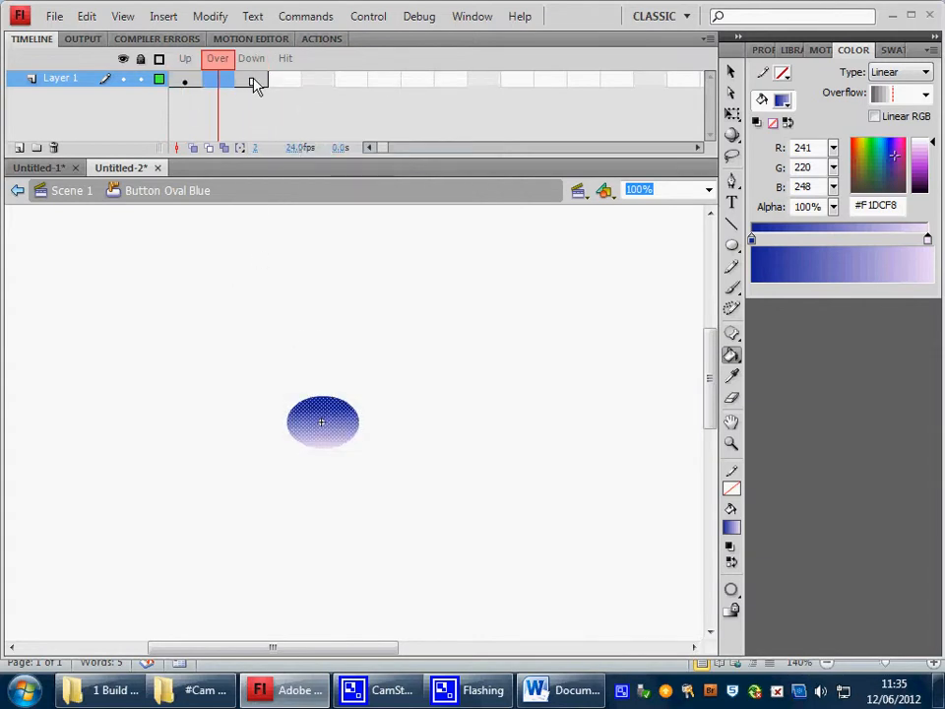
pyautogui.click(251, 83)
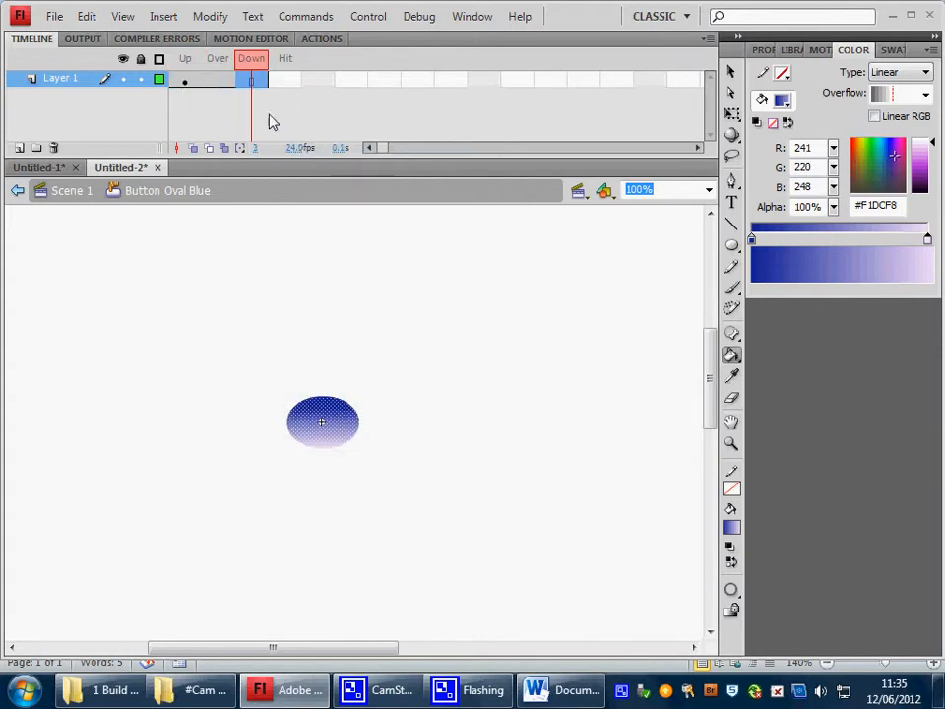
# Lock Layer 1 and add a new layer above it, with its Up frame active
pyautogui.click(140, 79)
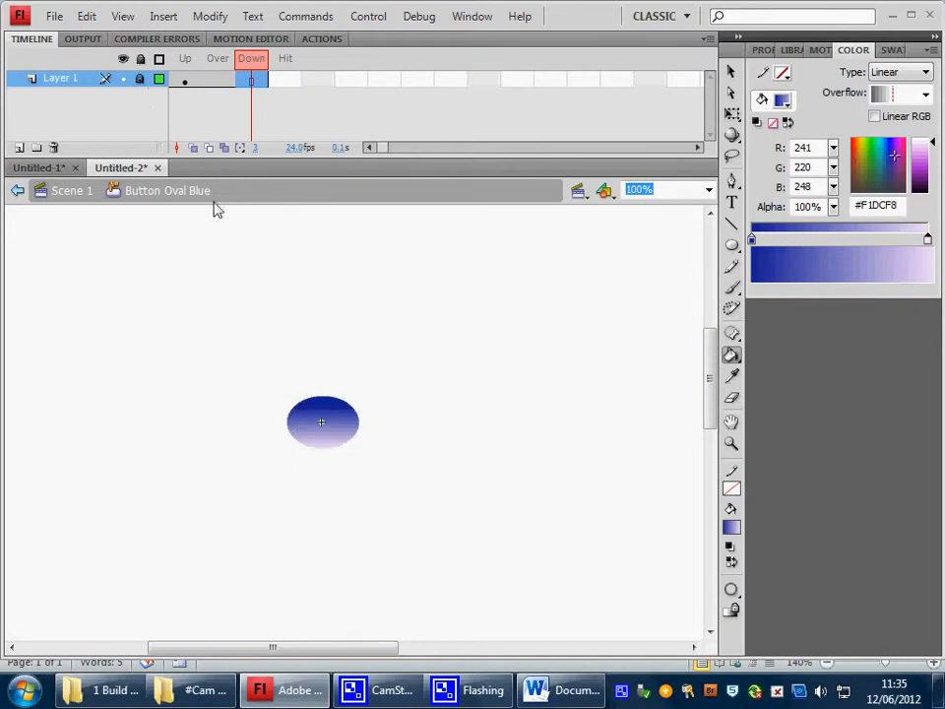
pyautogui.click(18, 147)
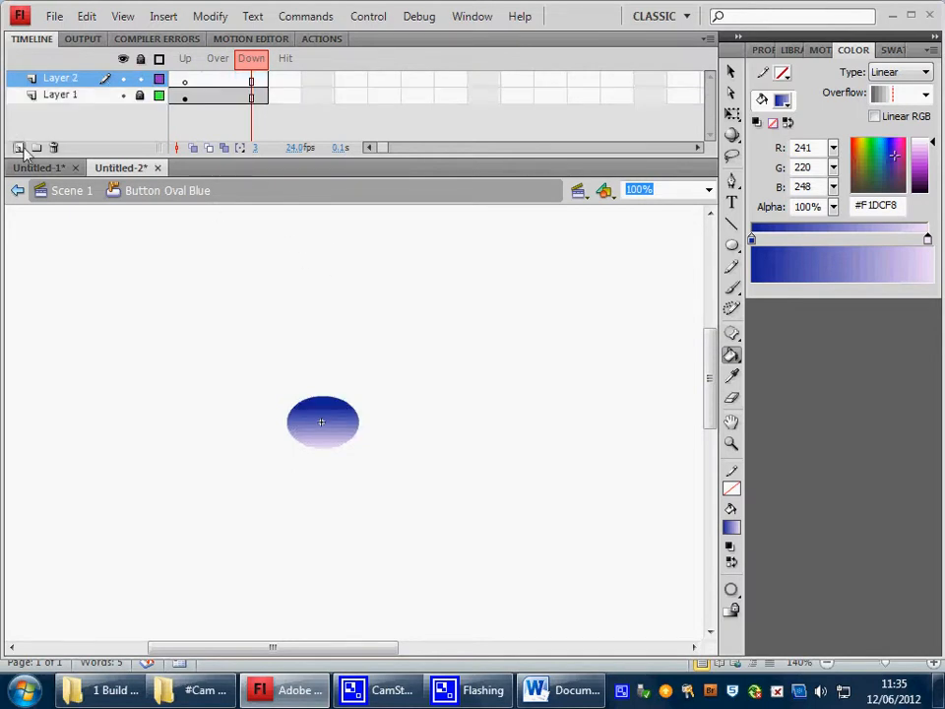
pyautogui.click(183, 81)
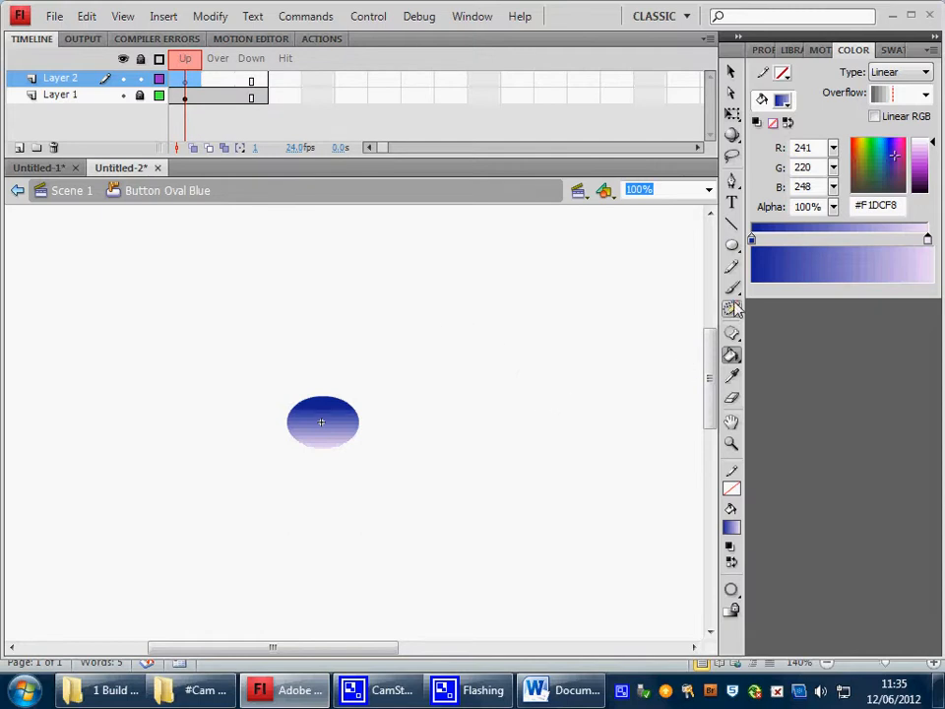
# Activate the Oval tool and set the dark end of its linear fill gradient to #3300CC
pyautogui.click(732, 247)
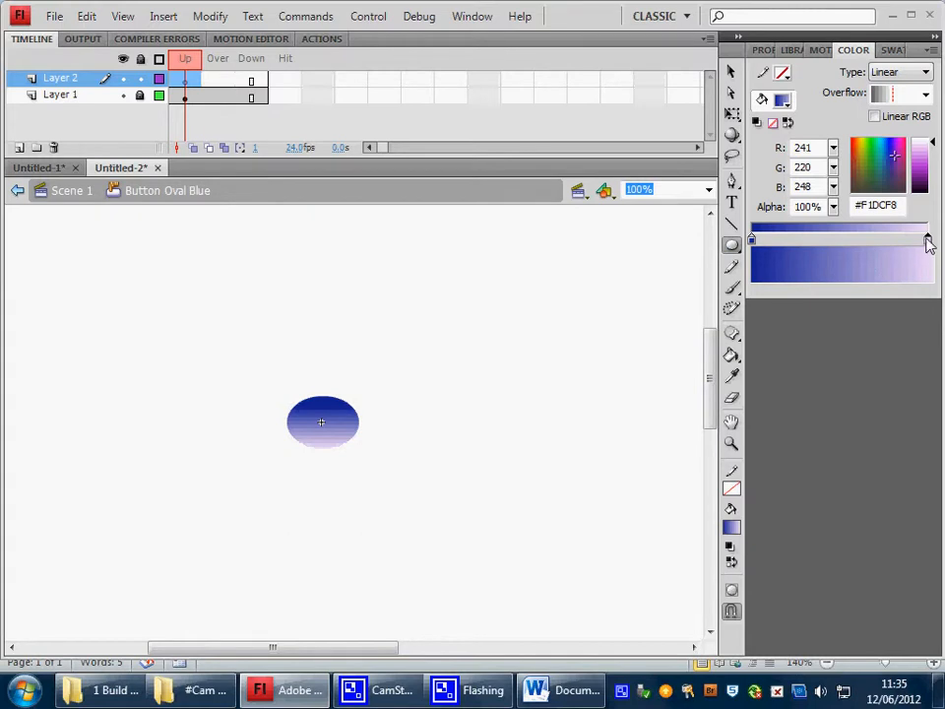
pyautogui.click(924, 72)
pyautogui.click(916, 113)
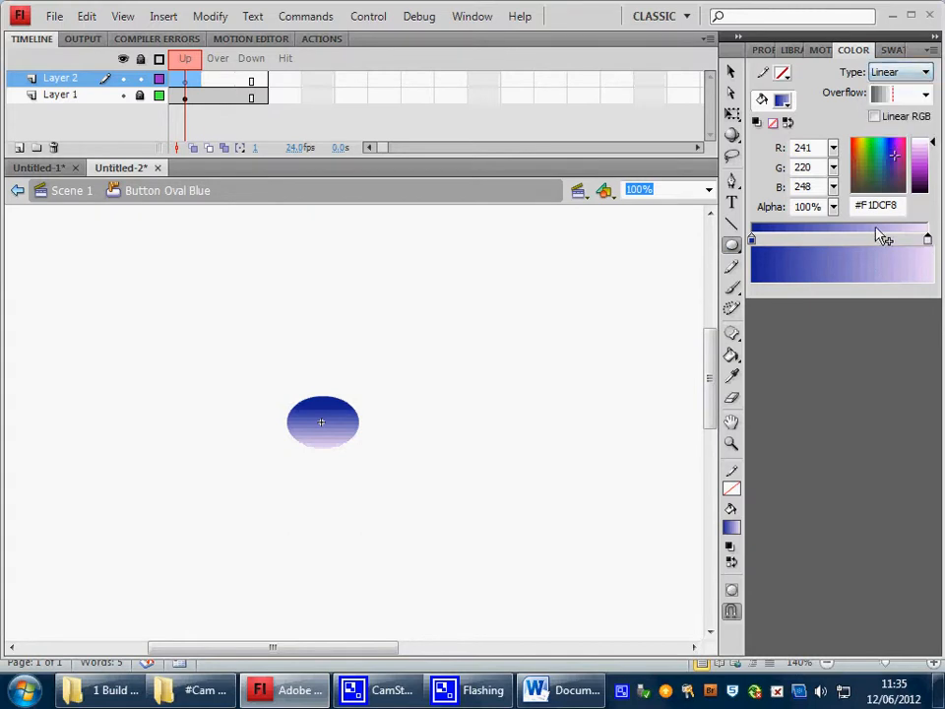
pyautogui.click(754, 241)
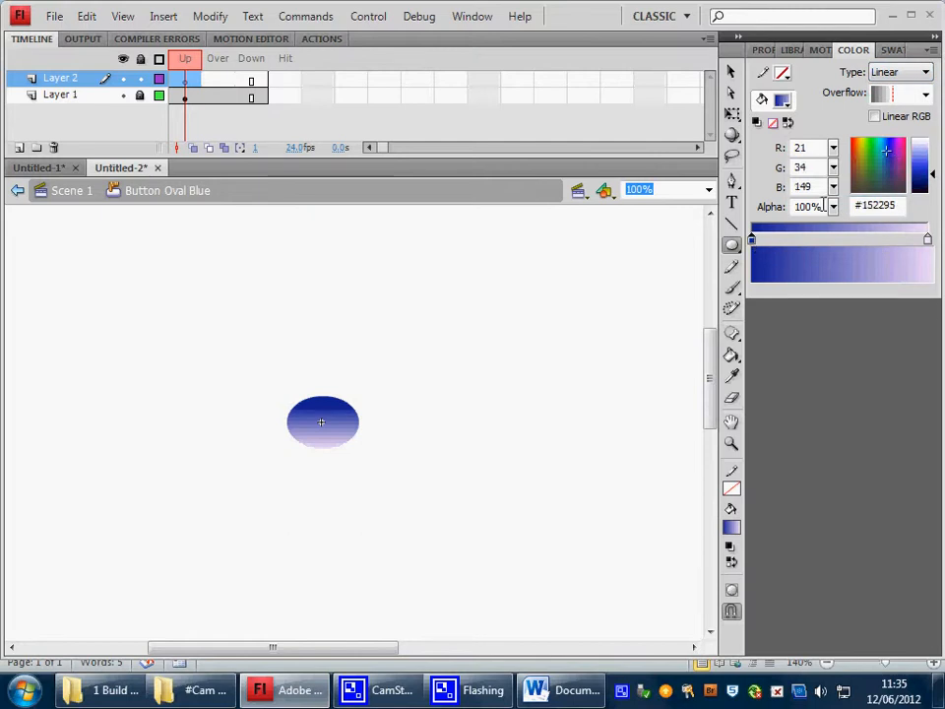
pyautogui.click(754, 241)
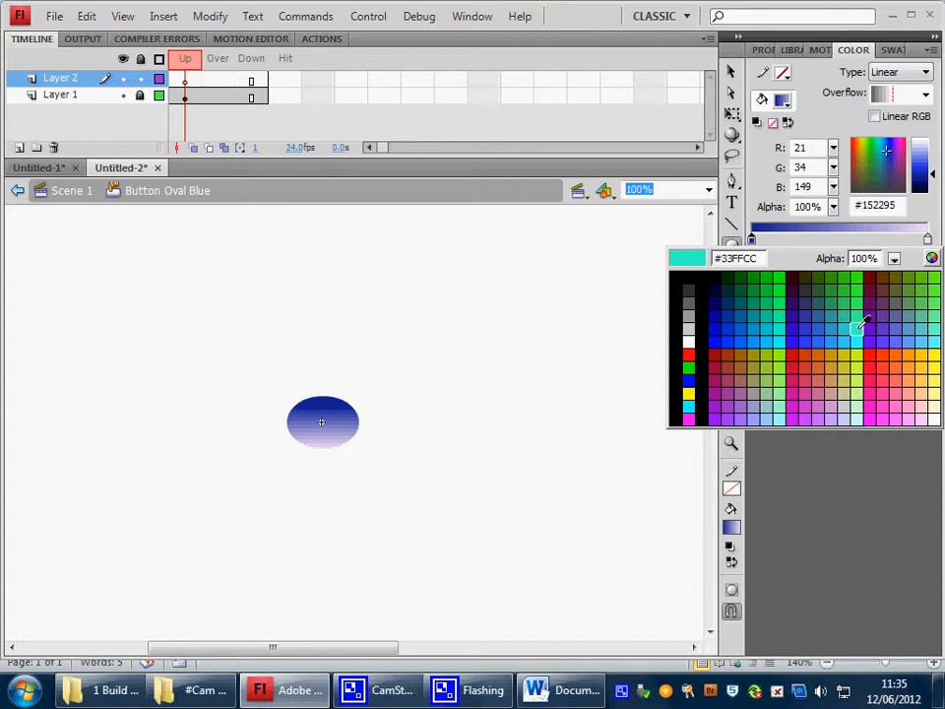
pyautogui.click(793, 325)
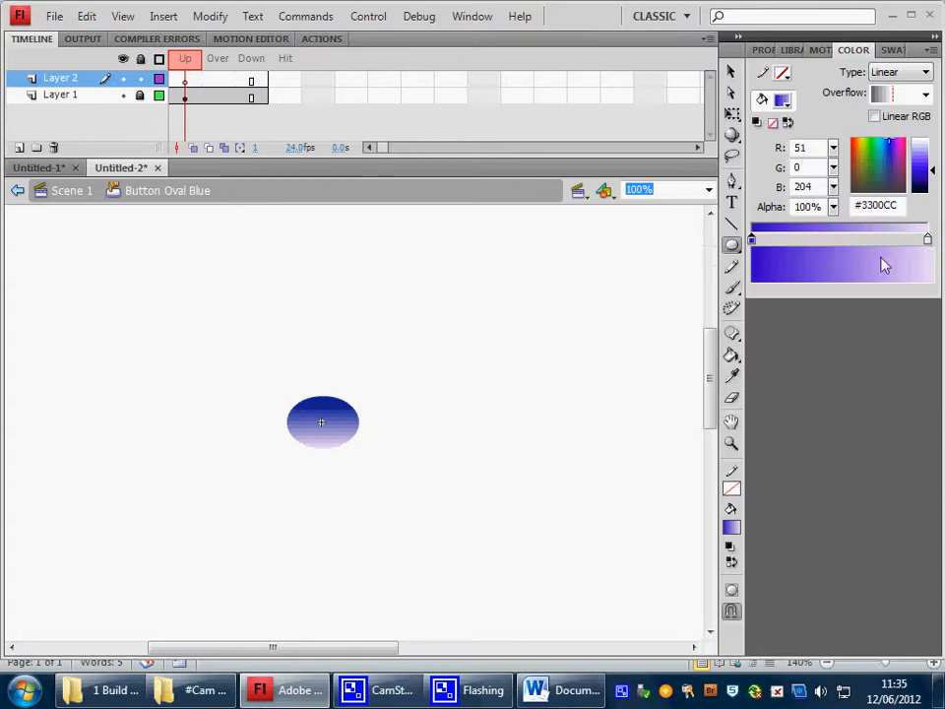
# Set the light end of the linear fill gradient to light blue #95B1F2
pyautogui.click(928, 240)
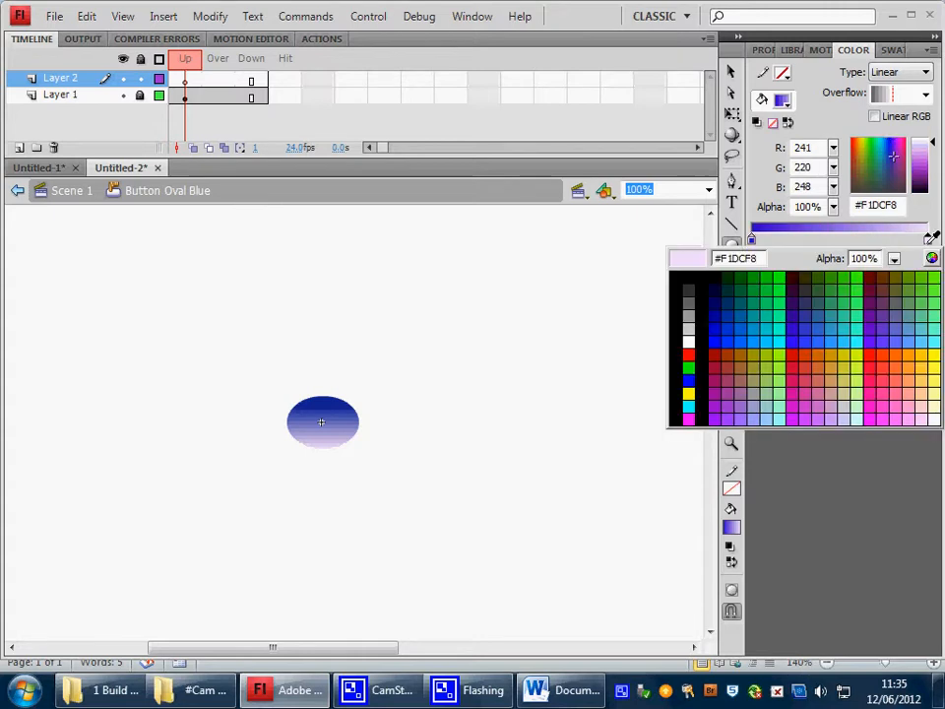
pyautogui.click(690, 335)
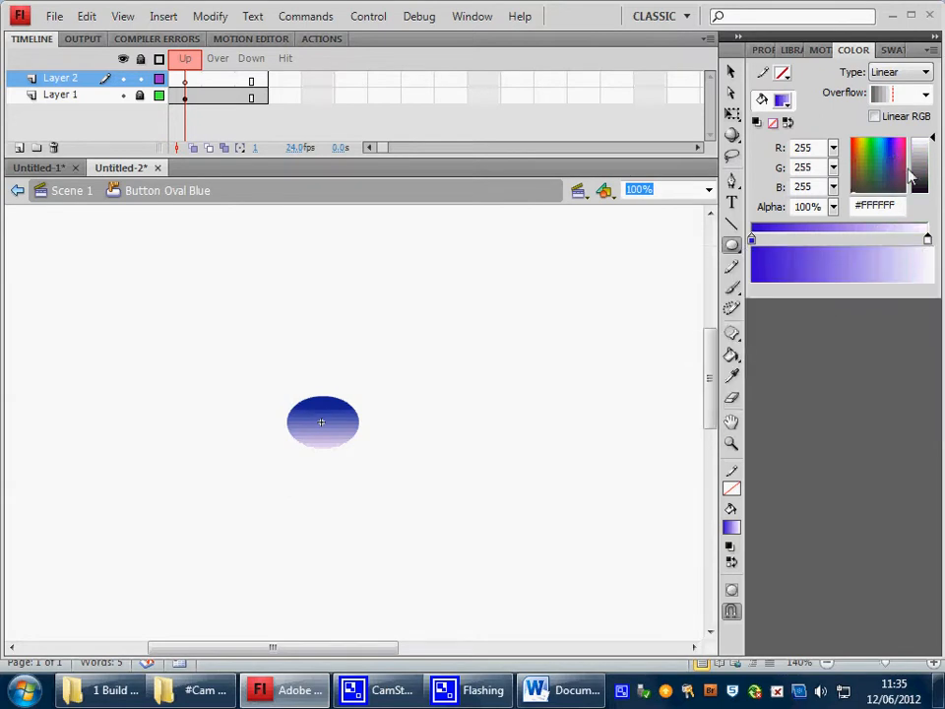
pyautogui.click(885, 151)
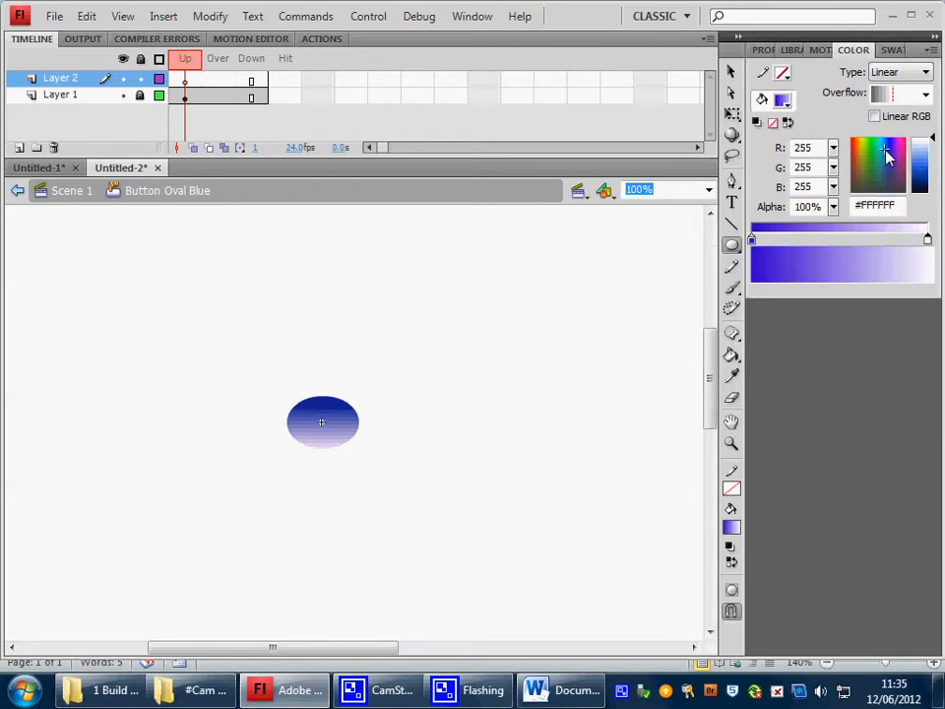
pyautogui.moveTo(926, 167); pyautogui.dragTo(926, 159)
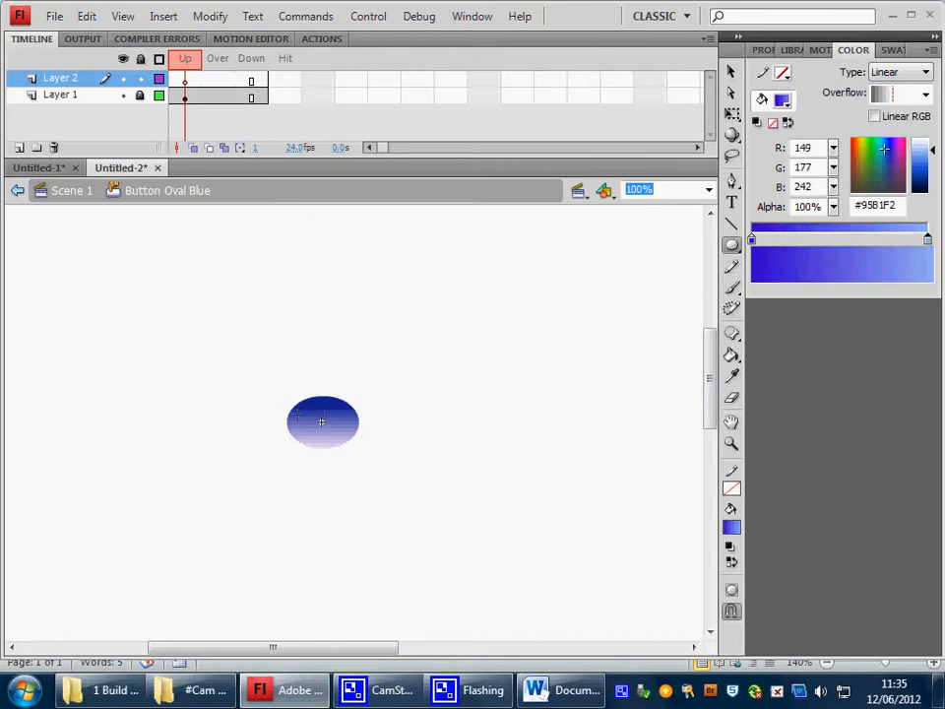
# Draw a smaller oval inside the existing one on Layer 2 and refill it with the gradient running vertically, light at the upper edge
pyautogui.moveTo(301, 413); pyautogui.dragTo(350, 440)
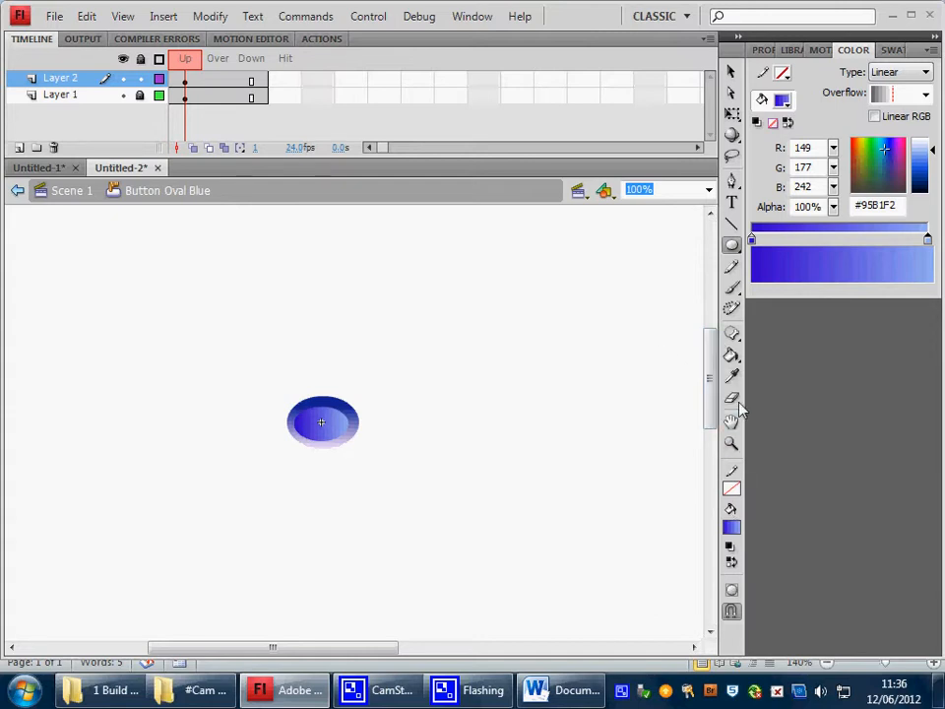
pyautogui.click(732, 354)
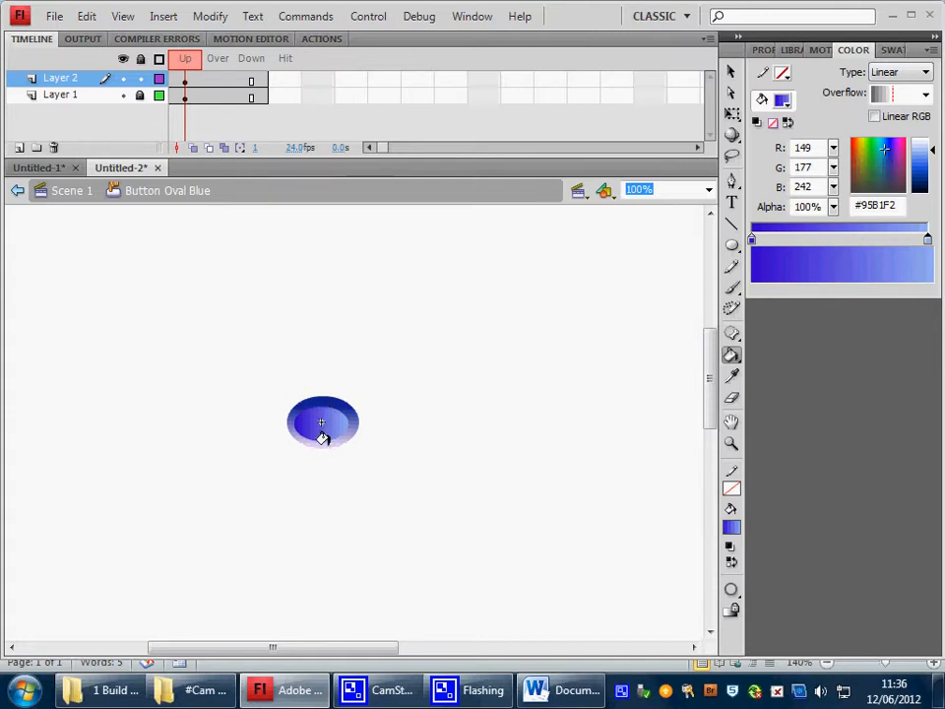
pyautogui.click(733, 356)
pyautogui.click(322, 423)
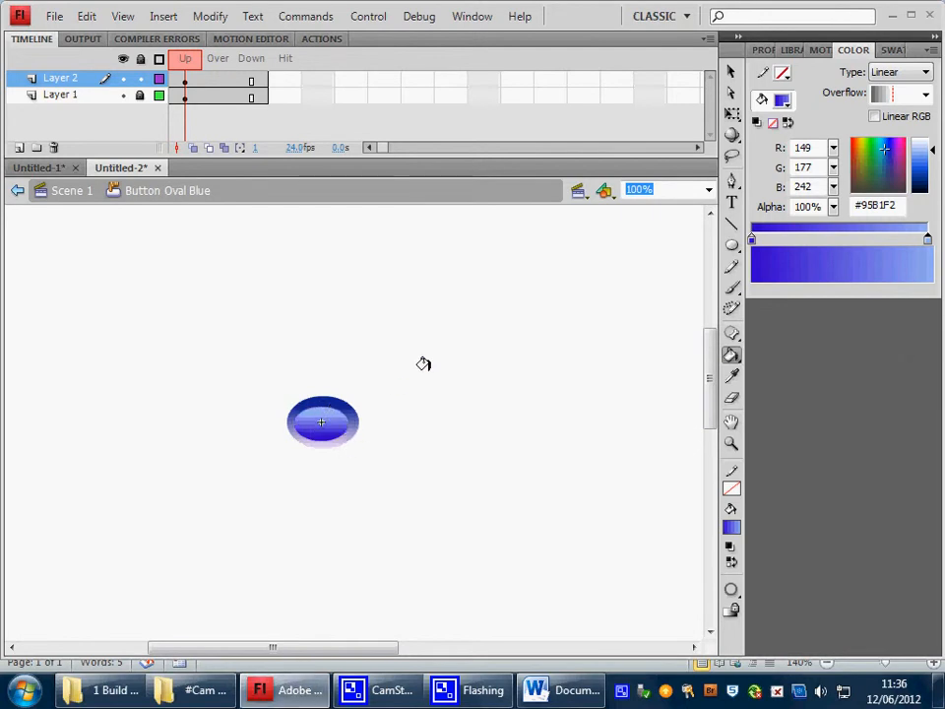
# Shift the inner oval slightly up and right to centre it in the outer oval, and dismiss the Windows color scheme prompt
pyautogui.press('v')
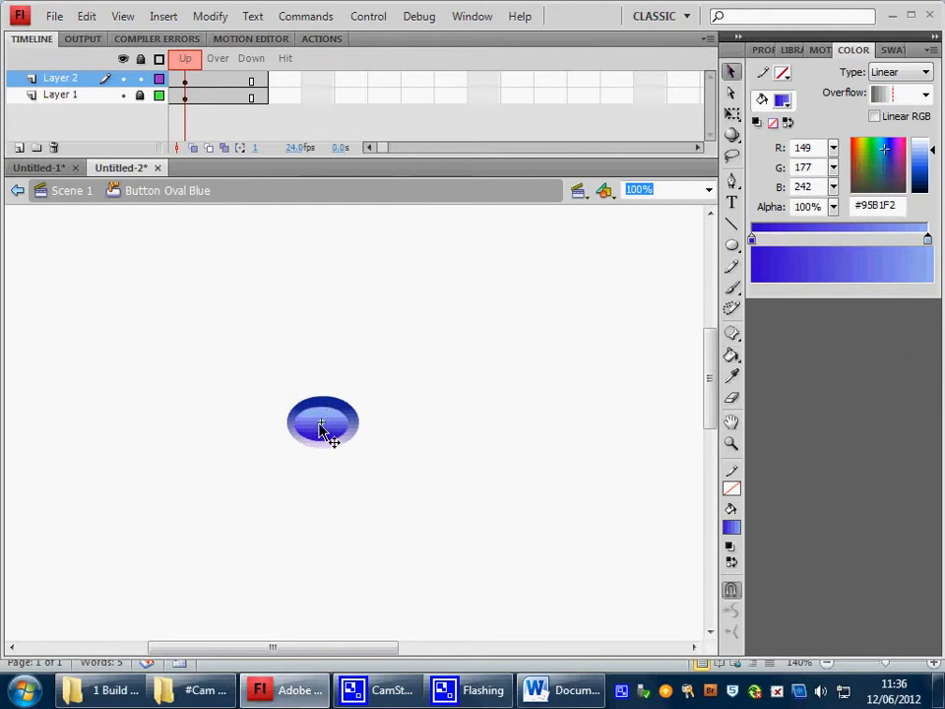
pyautogui.click(330, 426)
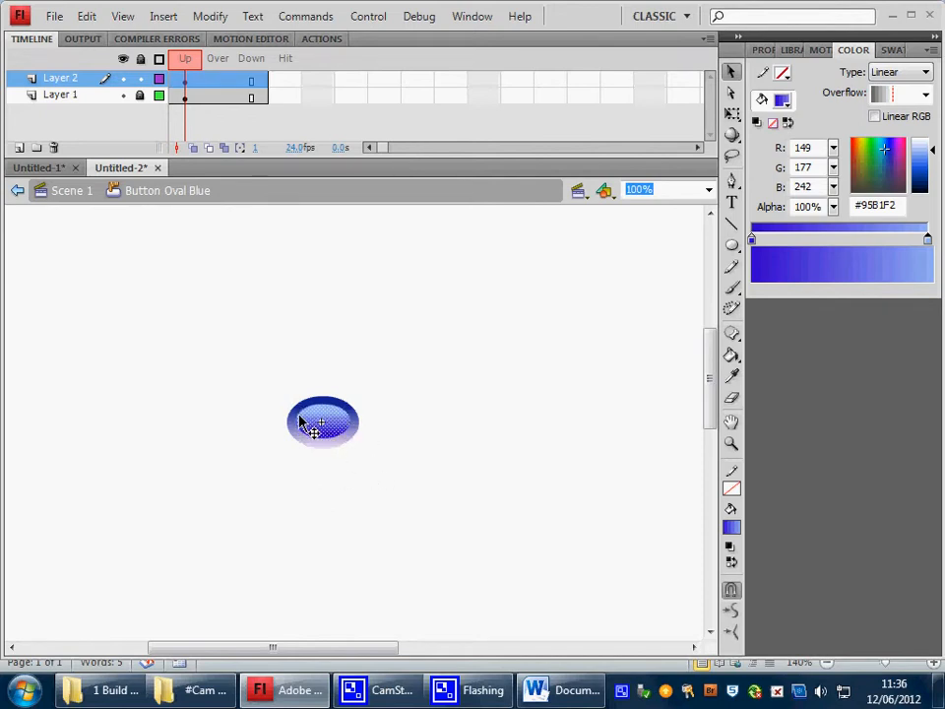
pyautogui.click(377, 406)
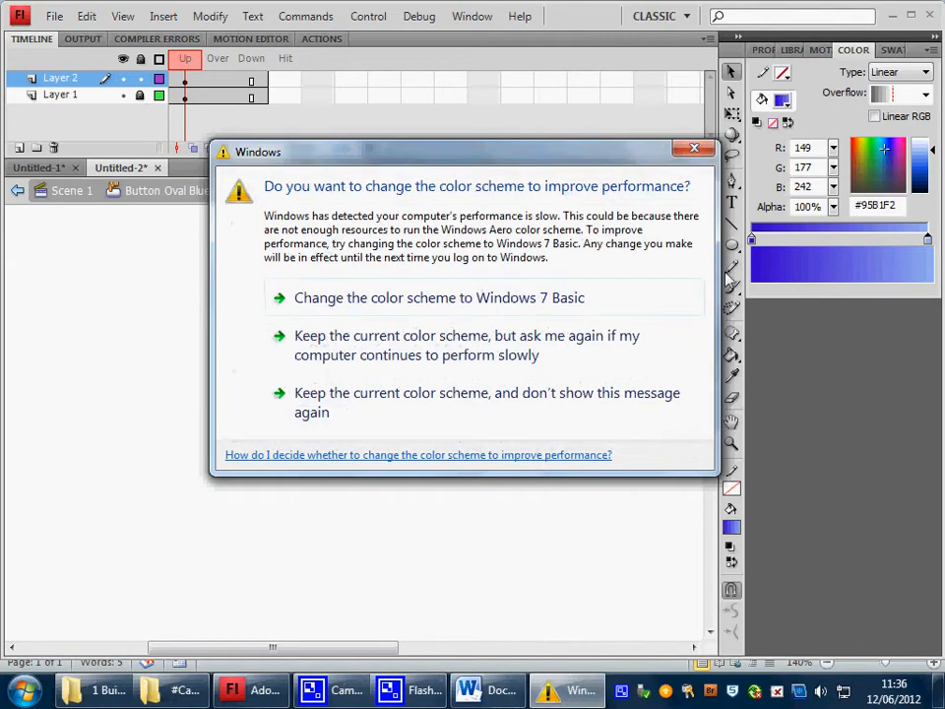
pyautogui.click(693, 148)
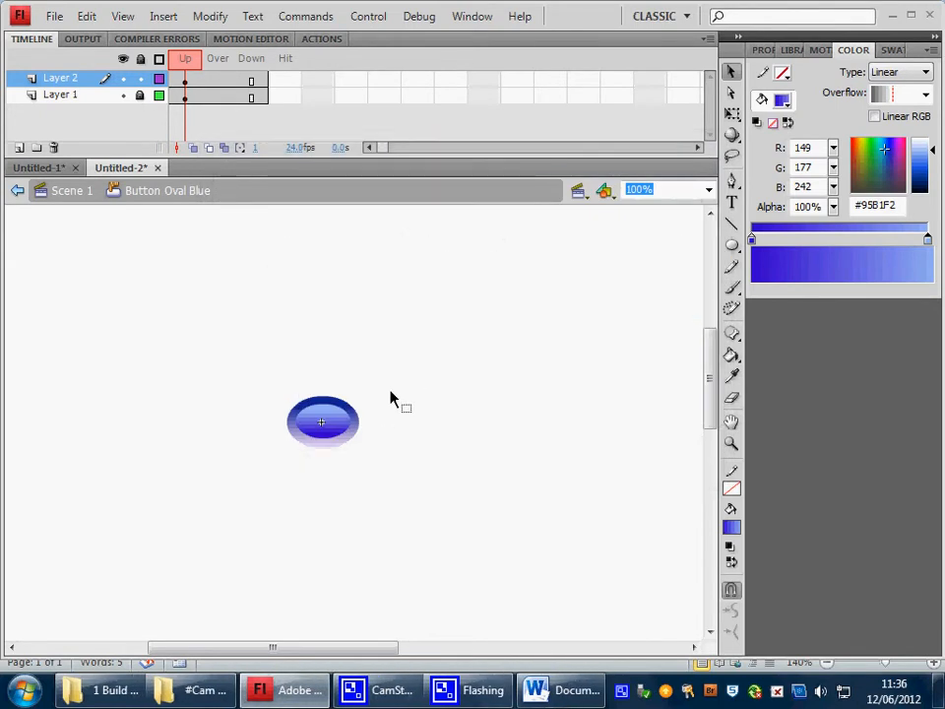
pyautogui.click(399, 691)
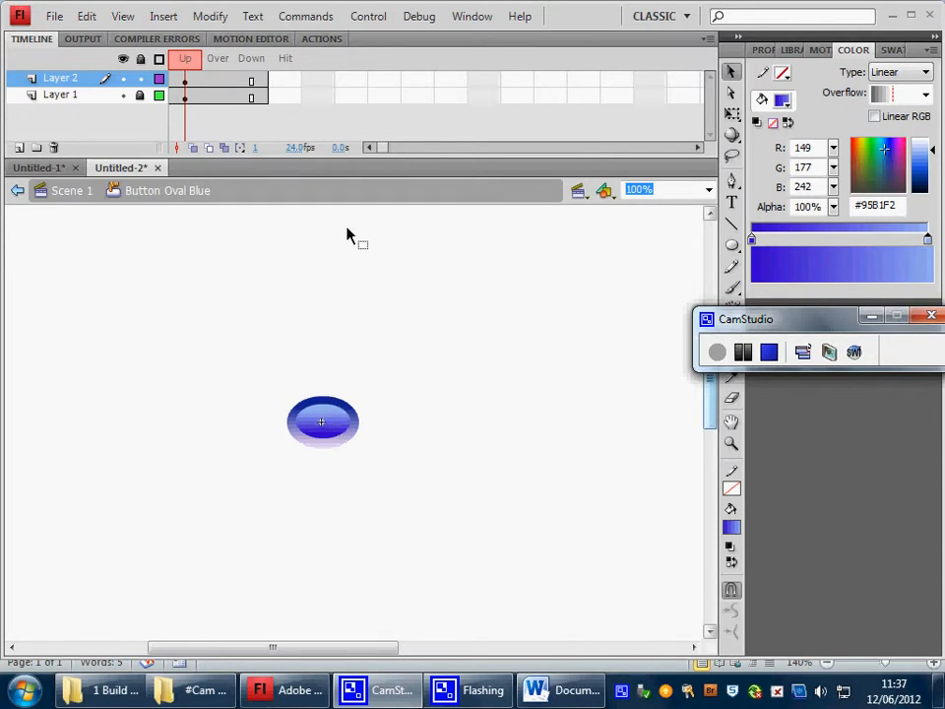
# Insert a keyframe at Layer 2's Over state and darken the light end of the inner oval's gradient to #2B63E6
pyautogui.click(221, 84)
pyautogui.rightClick(221, 85)
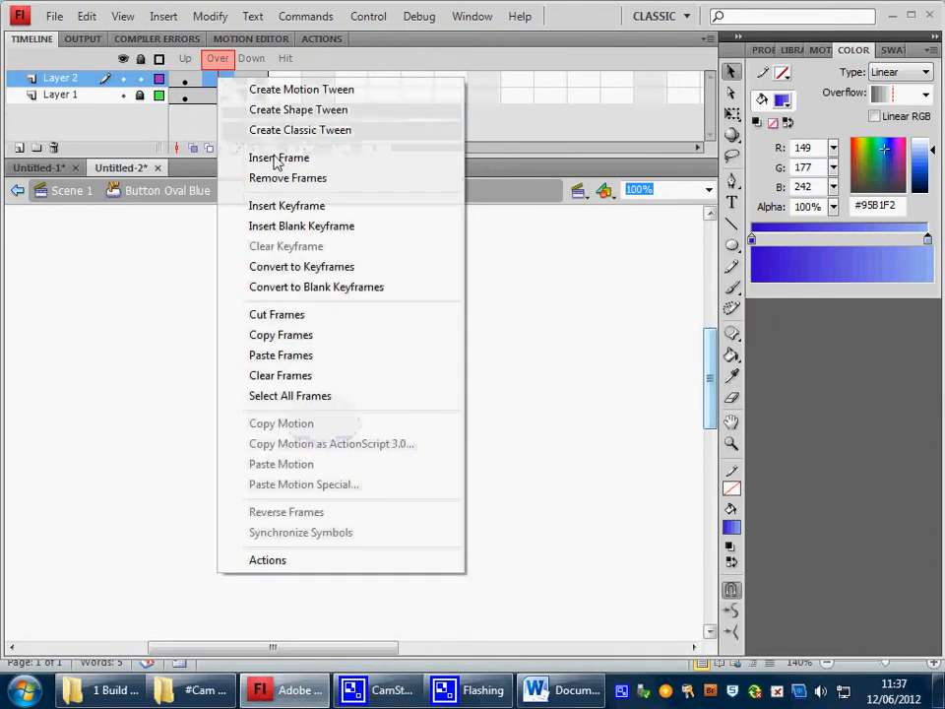
pyautogui.click(277, 206)
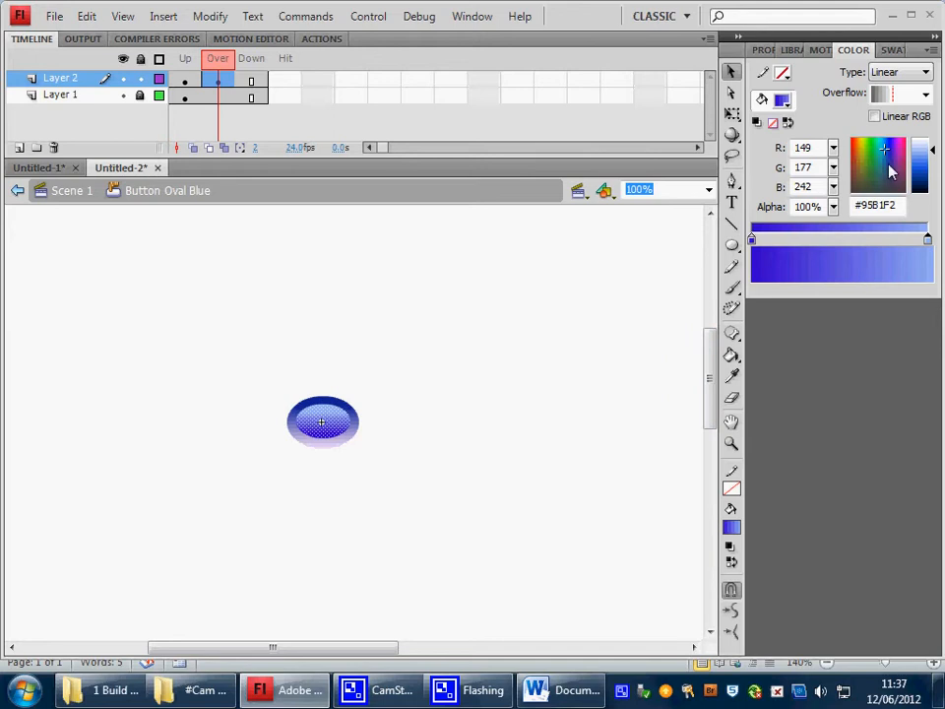
pyautogui.click(919, 169)
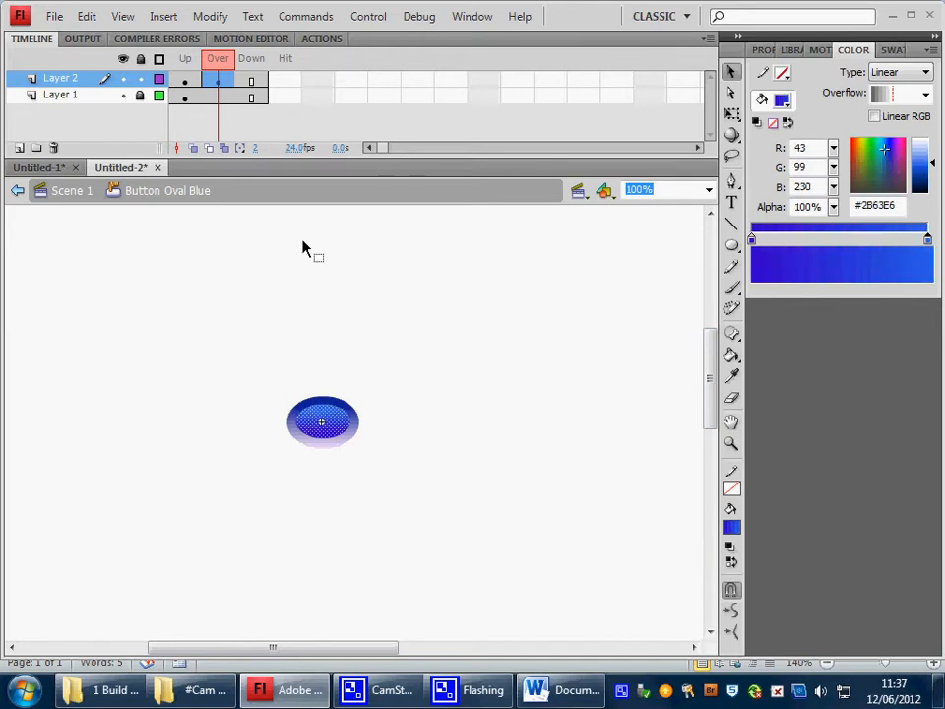
# Insert a keyframe at Layer 2's Down state and shift the inner oval slightly downward there
pyautogui.click(254, 79)
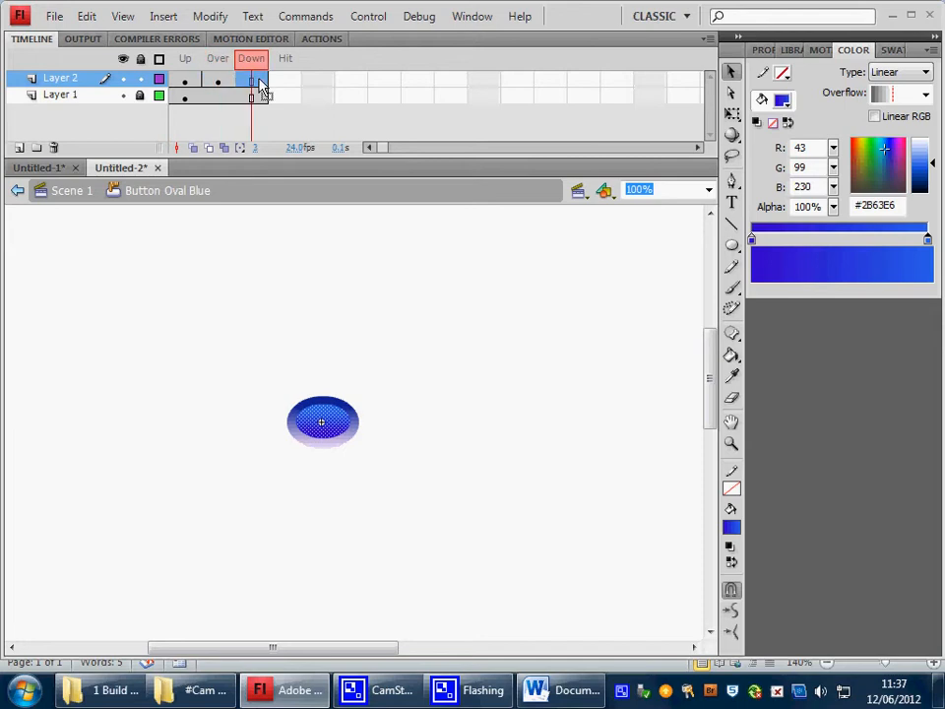
pyautogui.rightClick(258, 81)
pyautogui.click(313, 209)
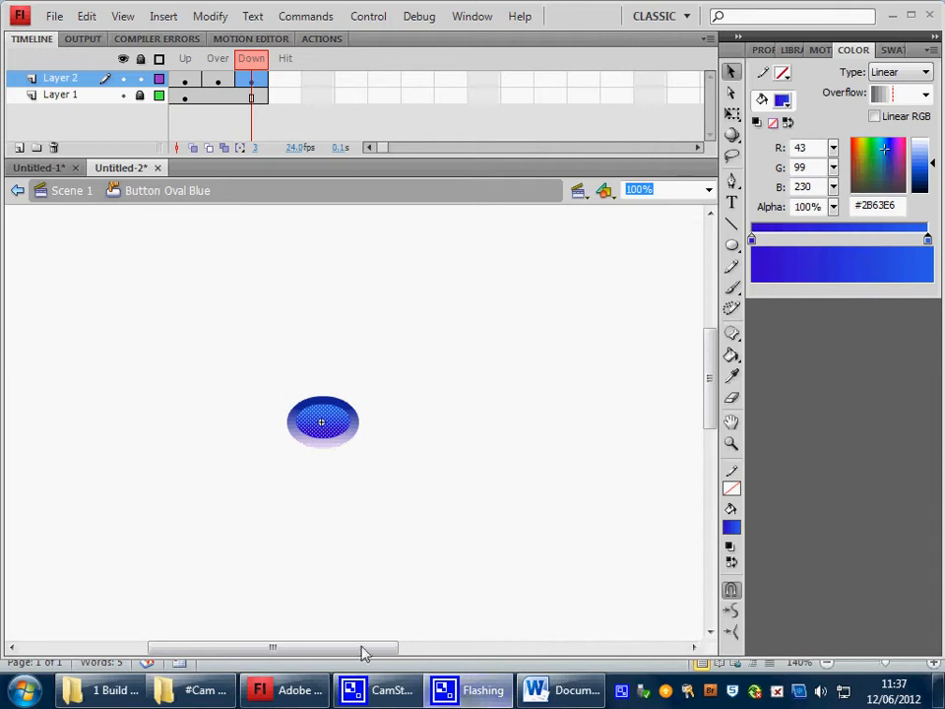
pyautogui.click(377, 690)
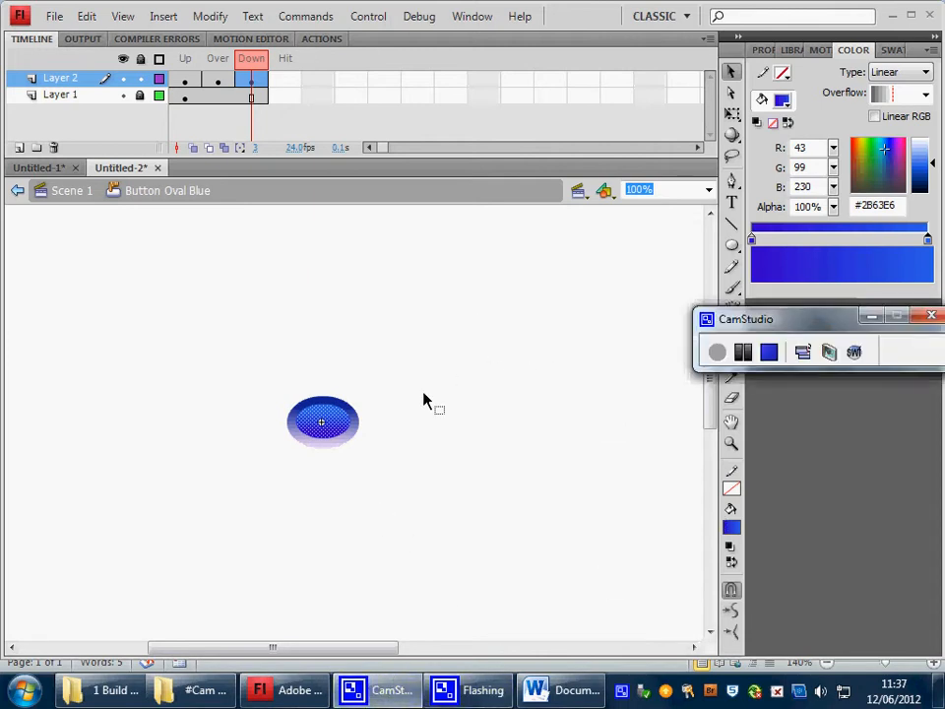
pyautogui.click(331, 424)
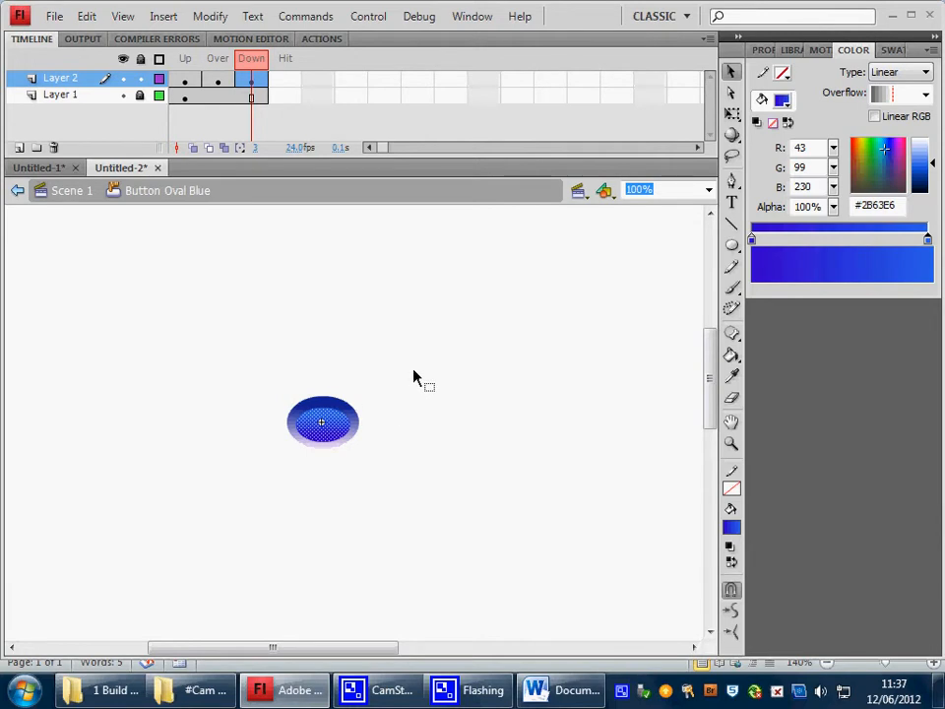
# Return to Scene 1 and place an instance of Button Oval Blue from the library near the stage's upper-left corner
pyautogui.click(386, 689)
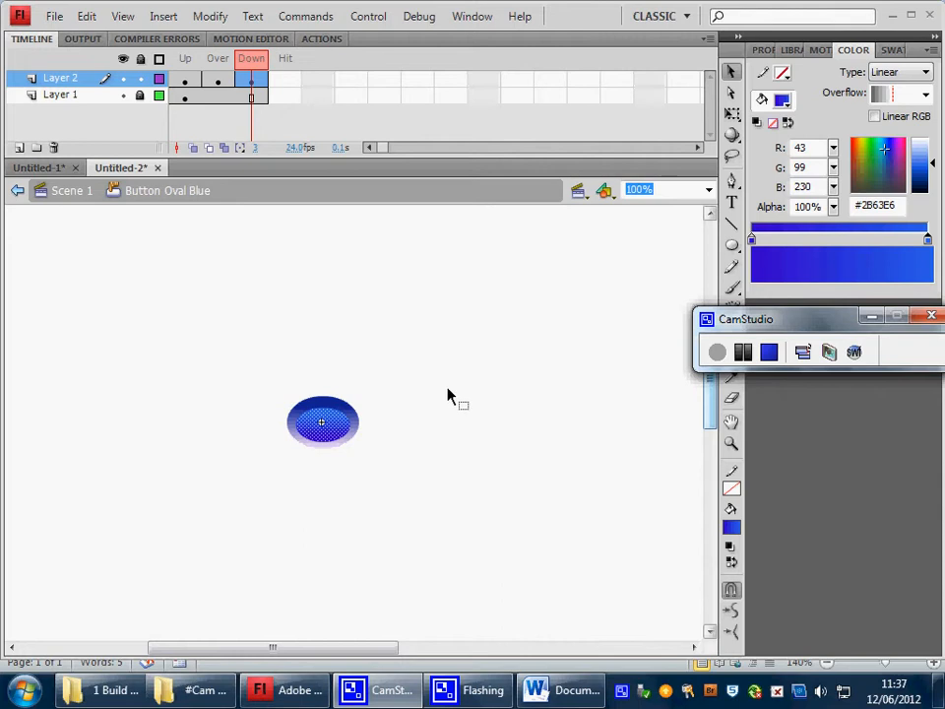
pyautogui.click(72, 190)
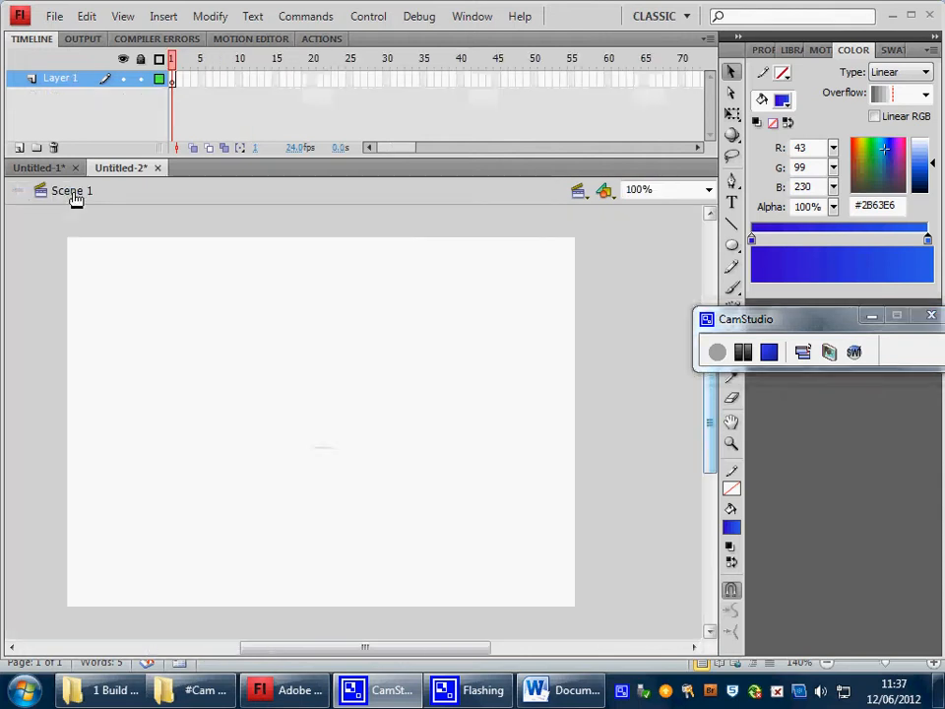
pyautogui.moveTo(809, 321); pyautogui.dragTo(788, 493)
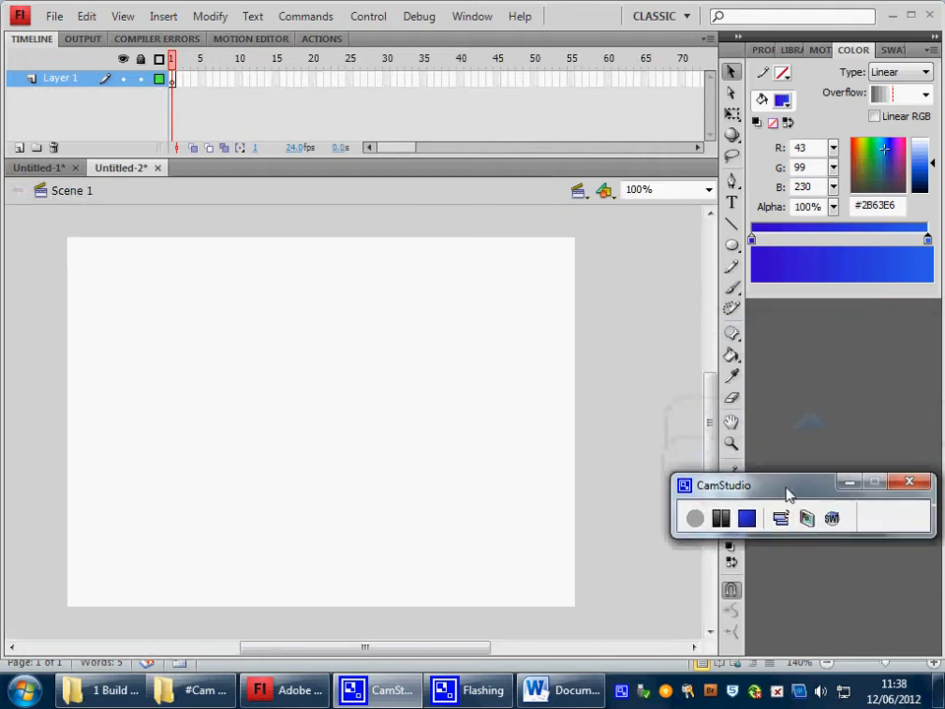
pyautogui.click(793, 50)
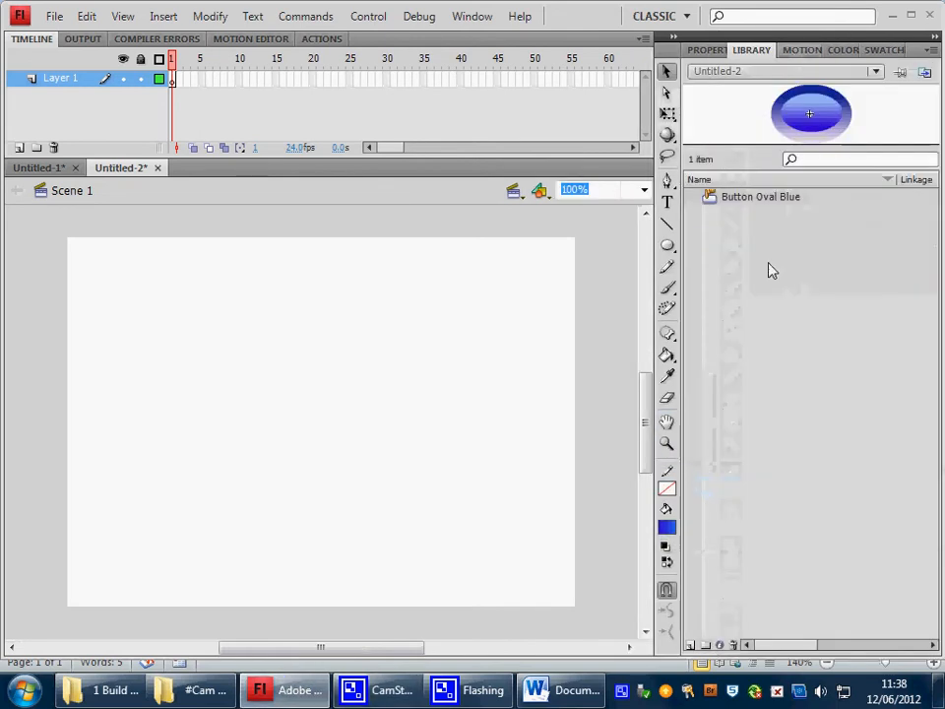
pyautogui.moveTo(756, 197); pyautogui.dragTo(154, 283)
# Test the movie, try the button's Over and Down states, and close the preview
pyautogui.click(367, 16)
pyautogui.click(398, 156)
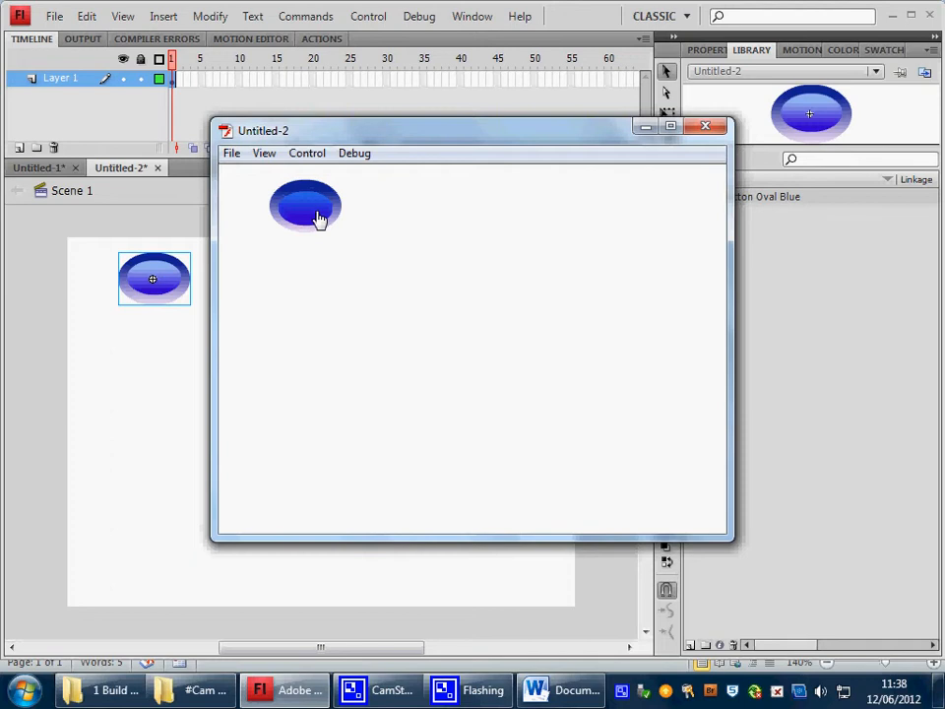
pyautogui.click(319, 218)
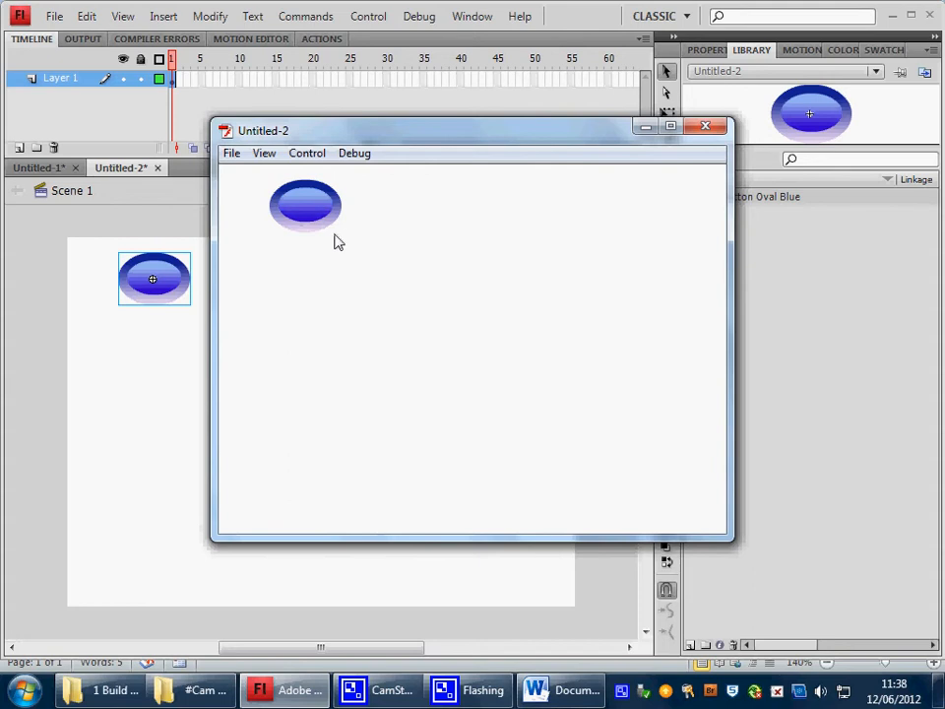
pyautogui.click(701, 130)
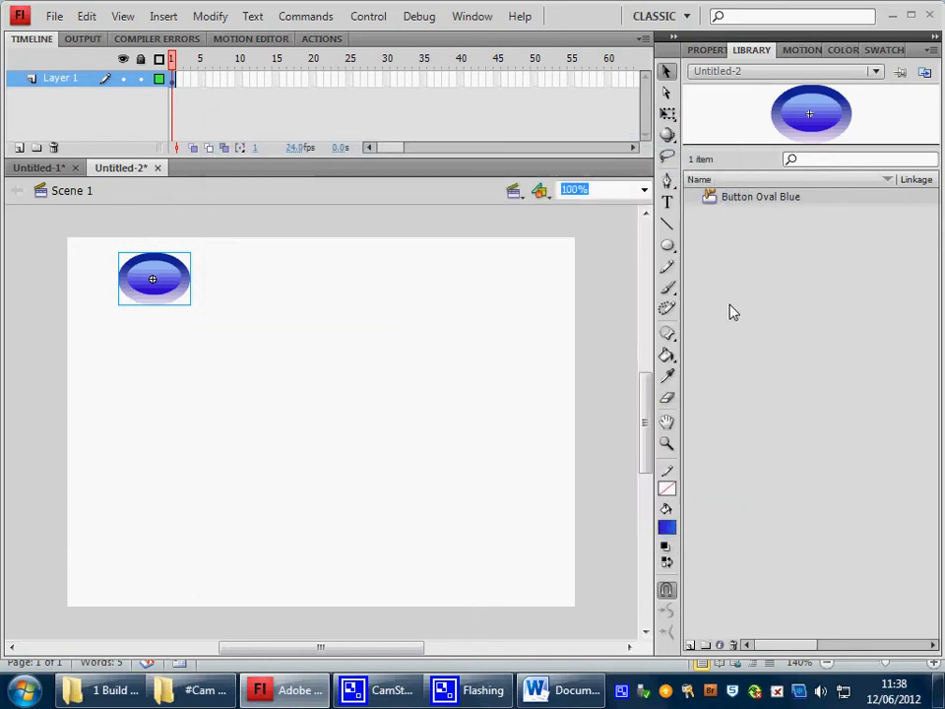
# Open the placed button for editing, lock Layer 2 and add a new layer named text above it
pyautogui.doubleClick(182, 293)
pyautogui.click(139, 77)
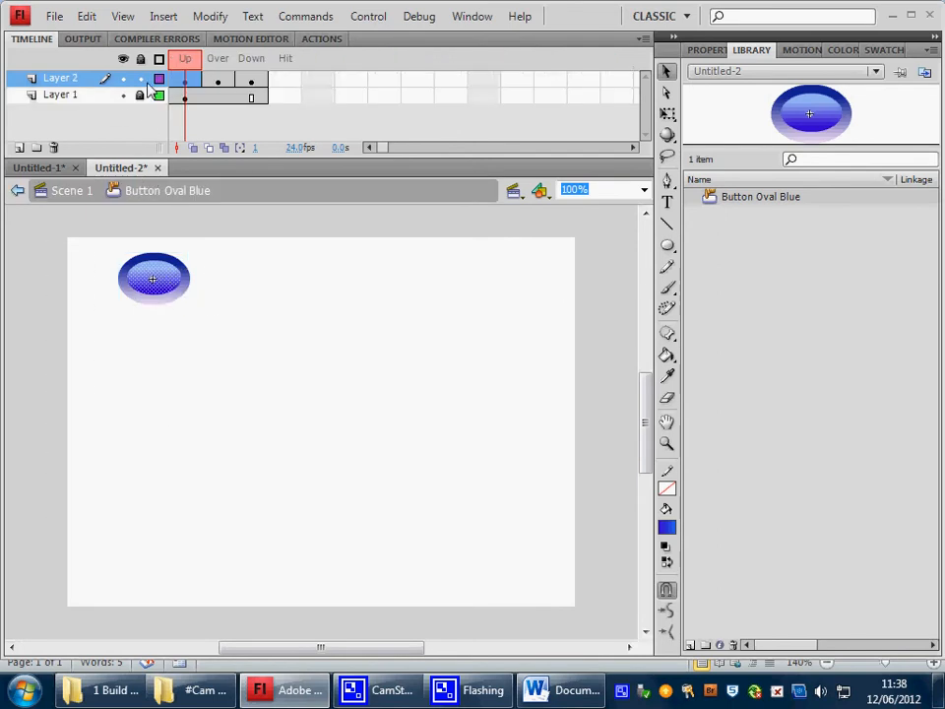
pyautogui.click(18, 147)
pyautogui.doubleClick(63, 79)
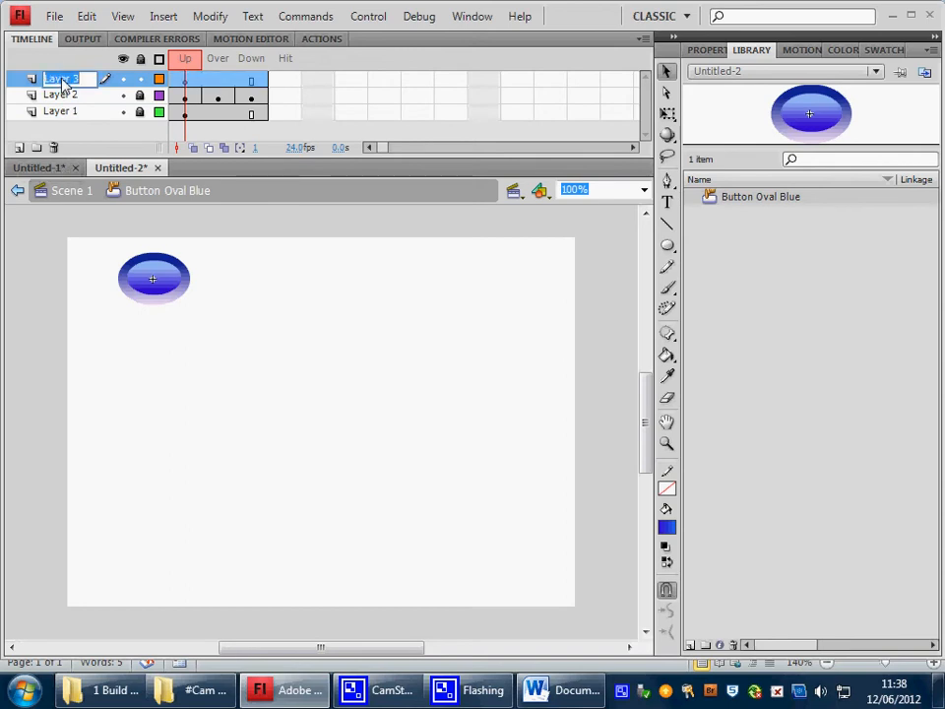
pyautogui.write('text')
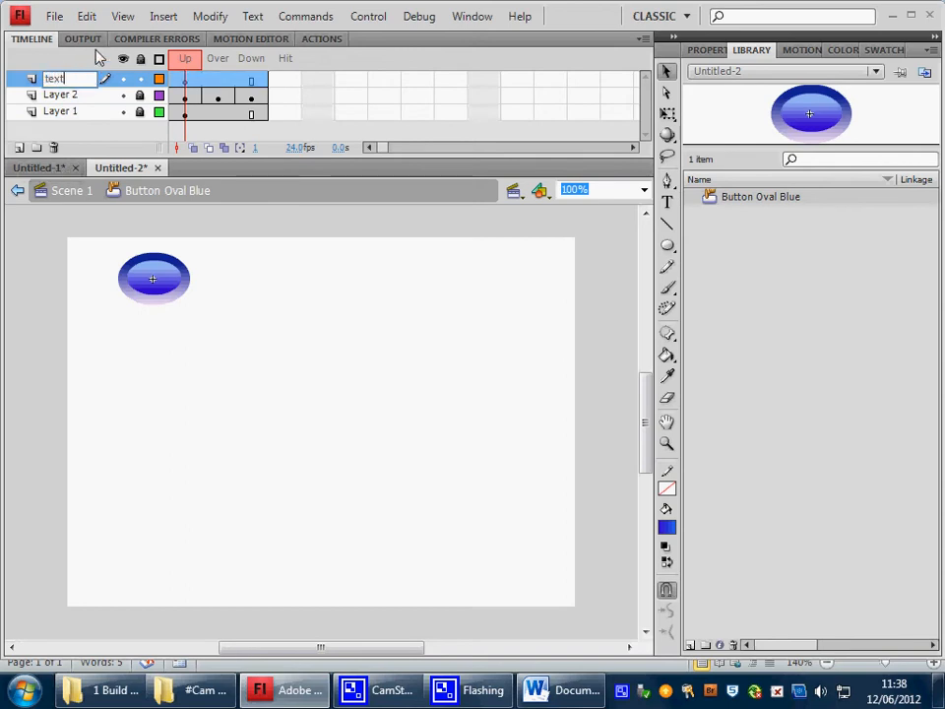
# Name the new layer text and, in its Up state, add yellow static text reading start in a box beside the oval
pyautogui.click(189, 83)
pyautogui.click(668, 203)
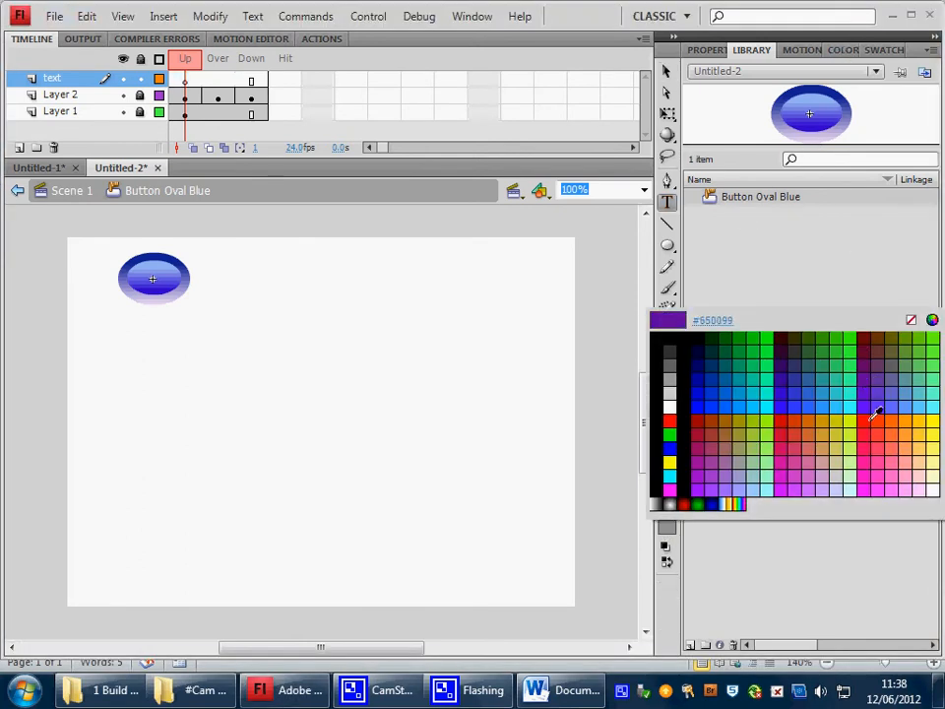
pyautogui.click(921, 429)
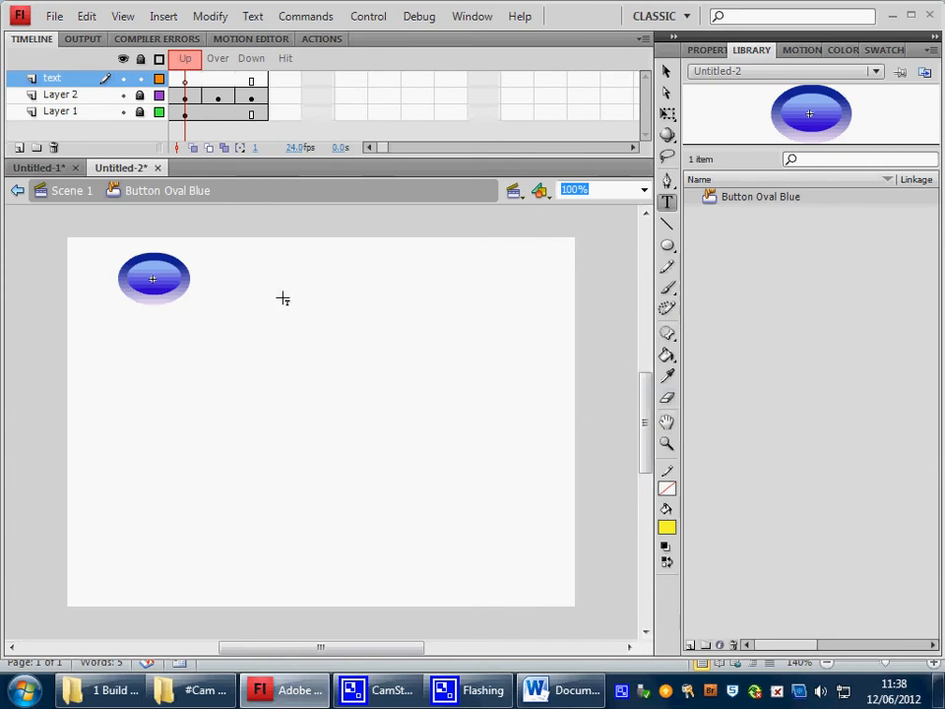
pyautogui.moveTo(201, 235); pyautogui.dragTo(276, 282)
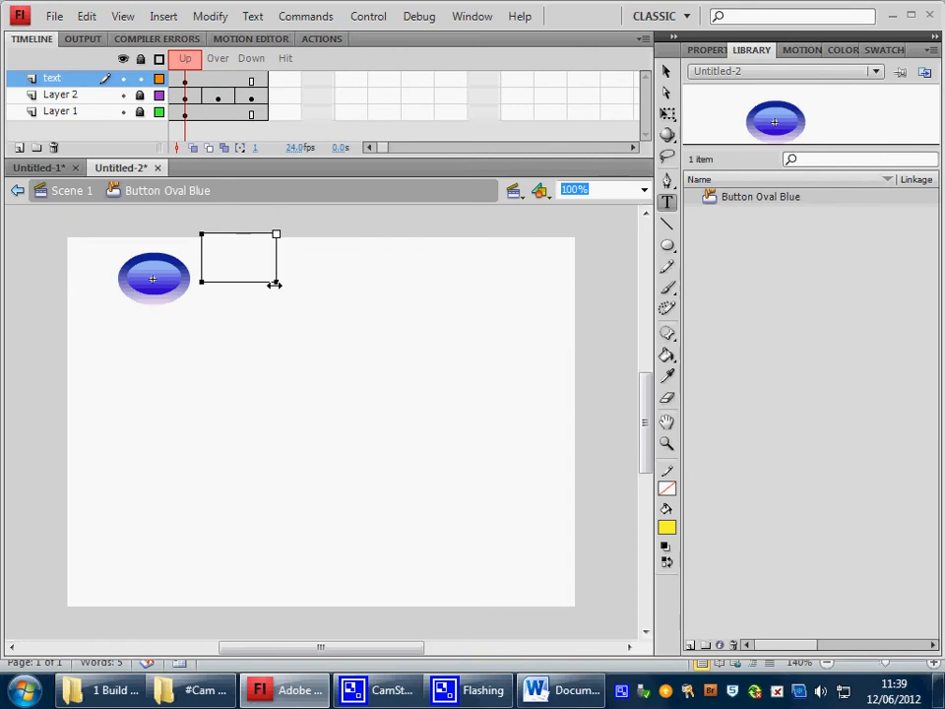
pyautogui.write('start')
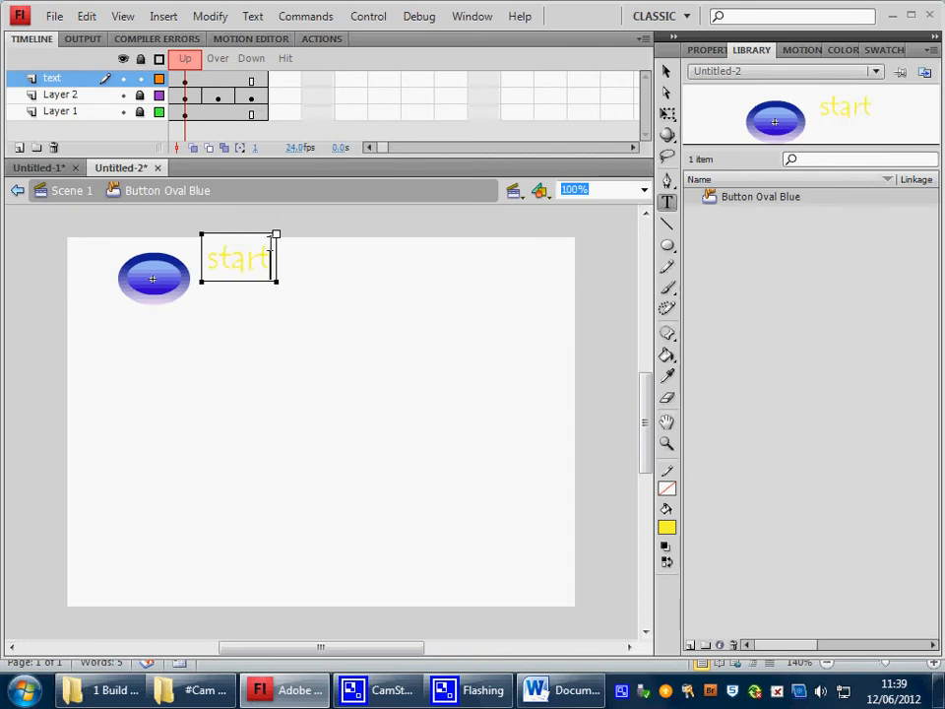
# Set the start text's size to 23 pt and move it onto the centre of the blue oval
pyautogui.moveTo(271, 260); pyautogui.dragTo(211, 261)
pyautogui.click(704, 51)
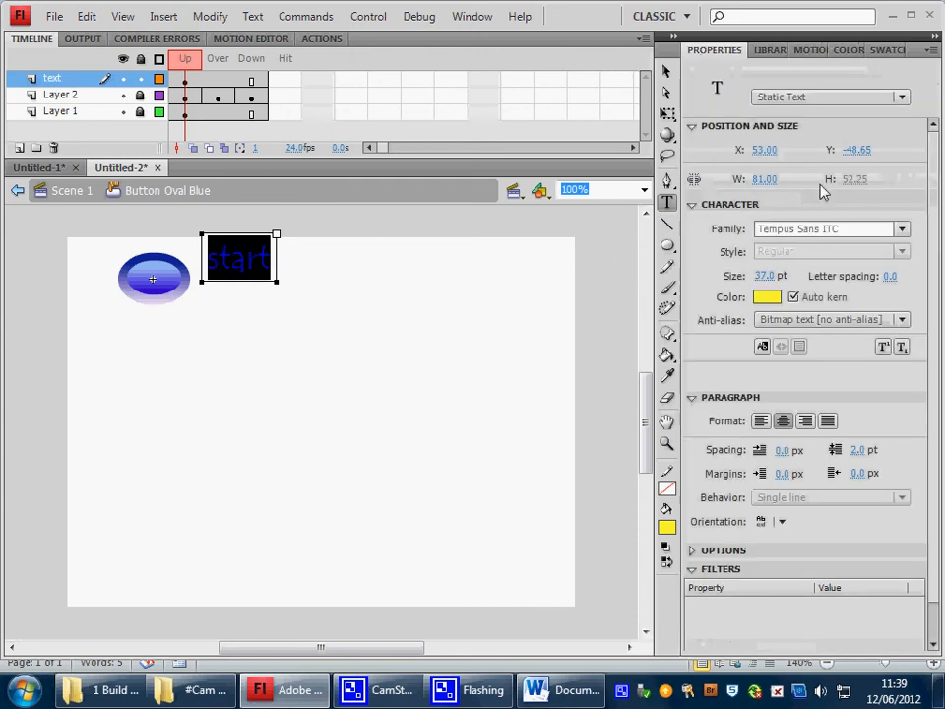
pyautogui.moveTo(774, 274); pyautogui.dragTo(759, 275)
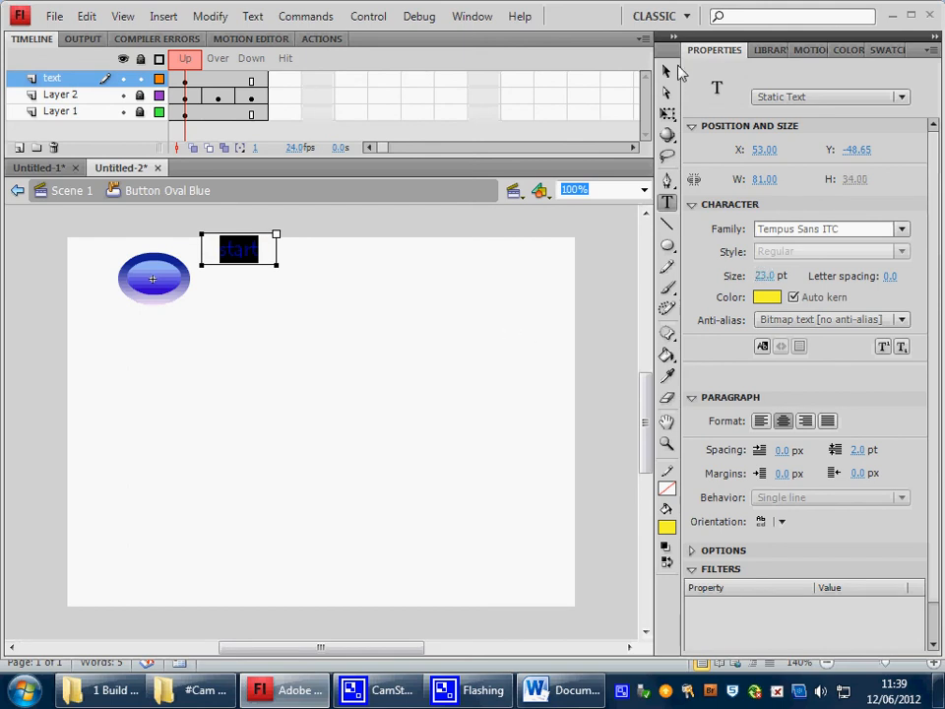
pyautogui.click(667, 71)
pyautogui.moveTo(248, 255); pyautogui.dragTo(168, 294)
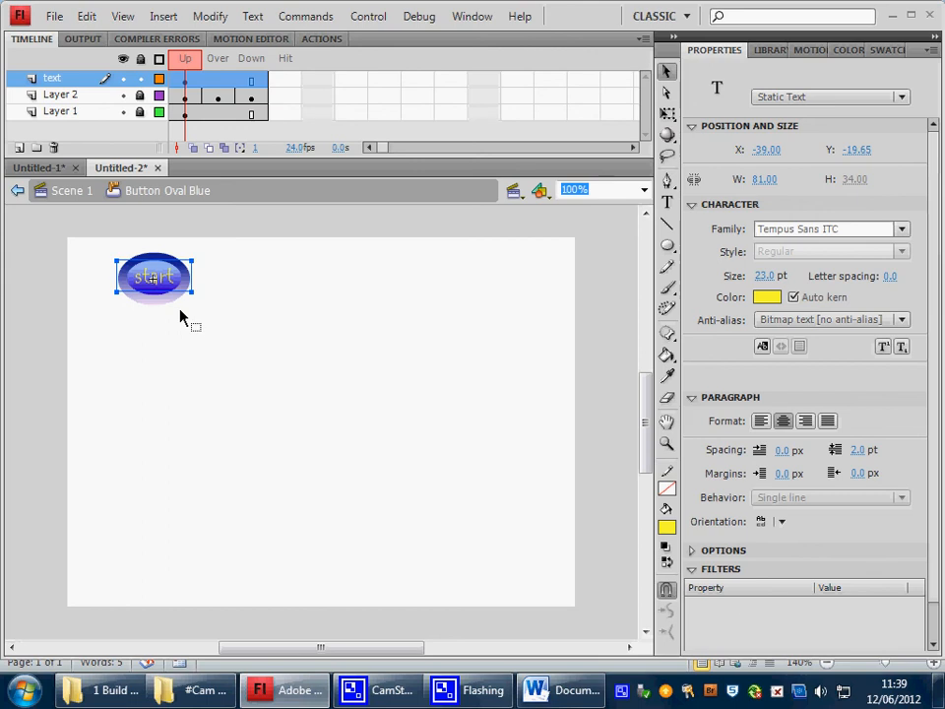
# Deselect the label, test the movie to check the labelled button's states, and close the preview
pyautogui.click(184, 319)
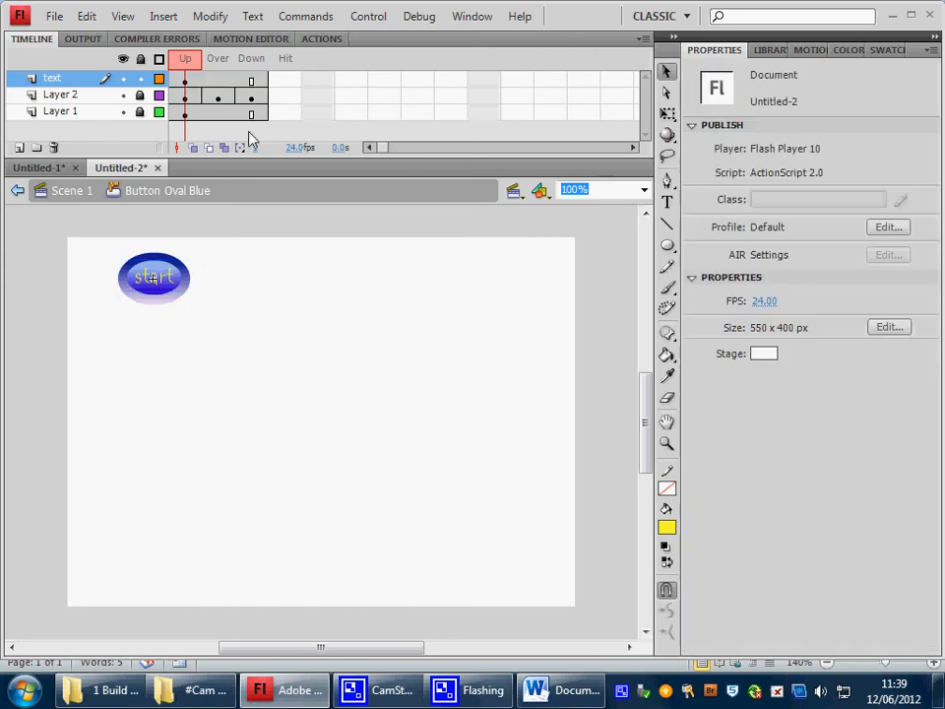
pyautogui.hotkey('ctrl', 'Return')
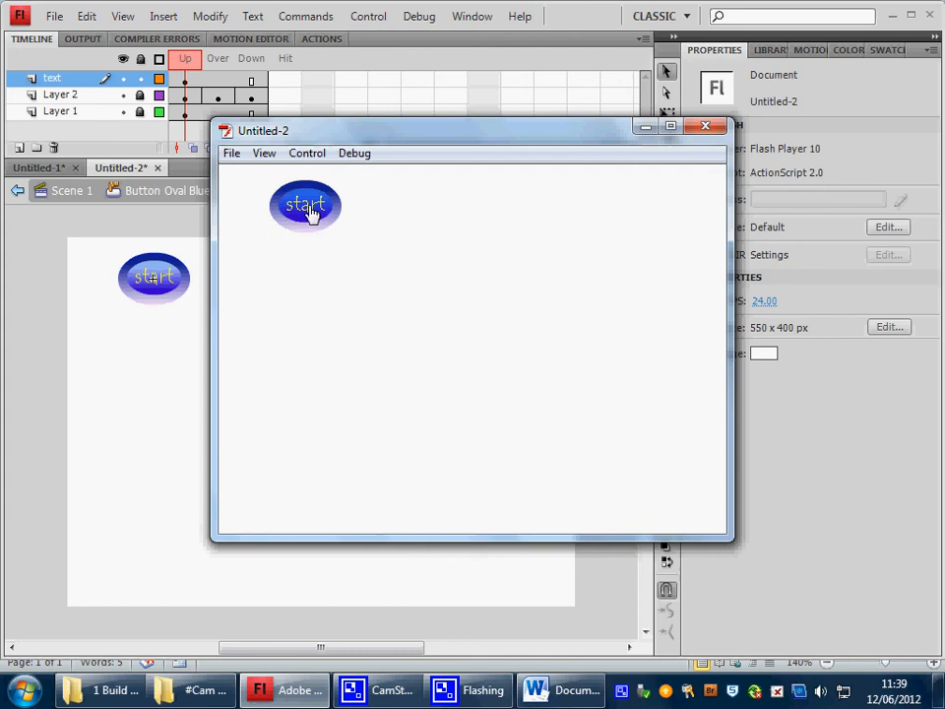
pyautogui.click(711, 128)
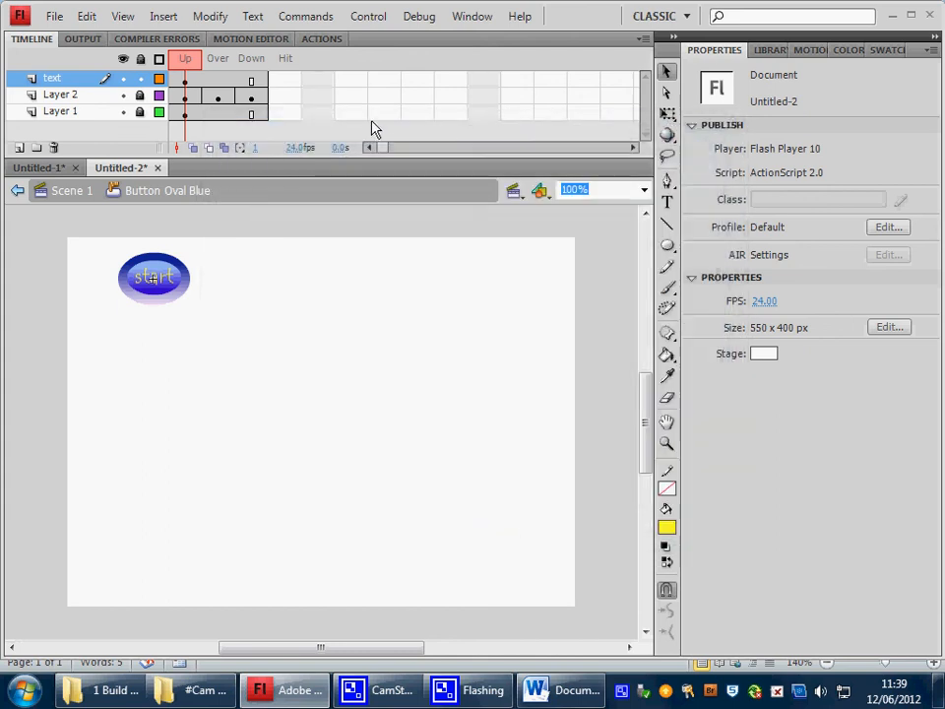
# Insert a keyframe at the text layer's Down state and nudge the start label down about 6 px there
pyautogui.rightClick(253, 80)
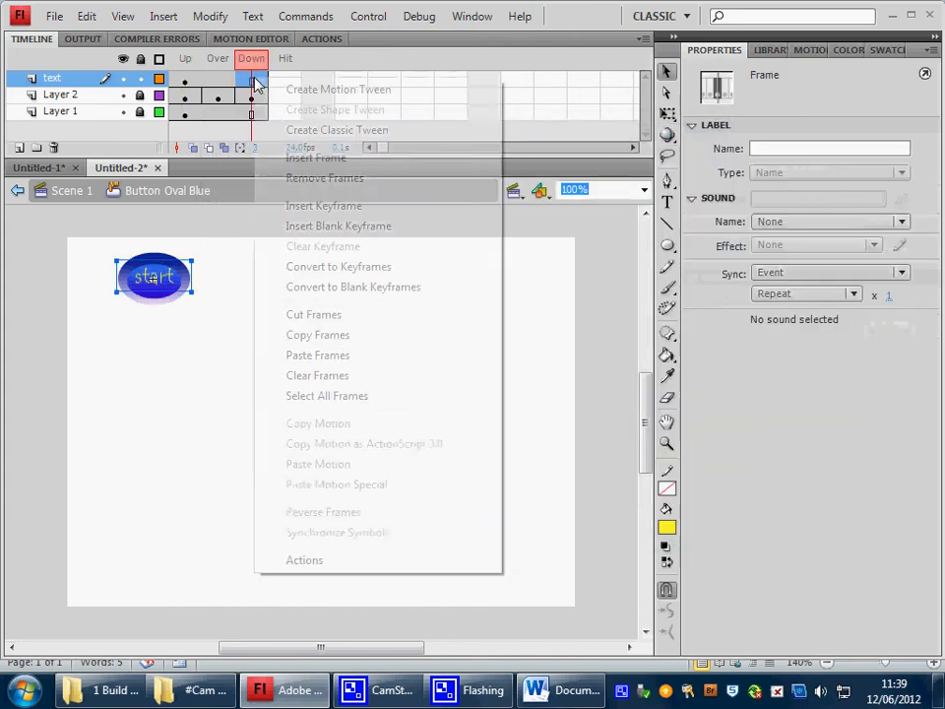
pyautogui.click(313, 211)
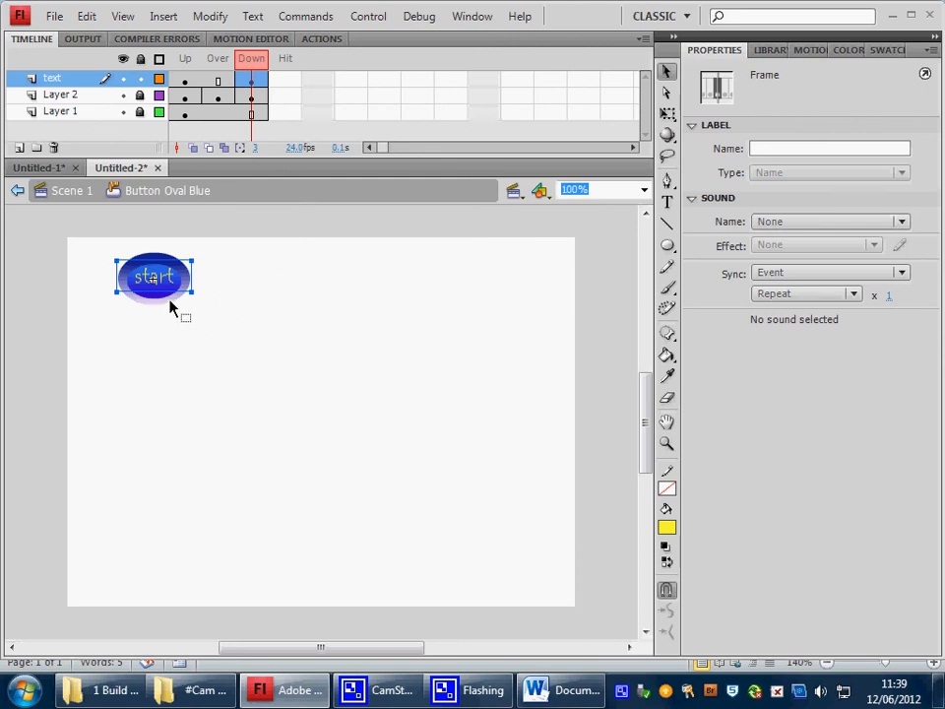
pyautogui.press('Down')
pyautogui.press('Down')
pyautogui.press('Down')
pyautogui.press('Down')
pyautogui.press('Down')
pyautogui.press('Down')
# Test the movie again to check the label's movement in the Down state, and close the preview
pyautogui.click(365, 15)
pyautogui.click(403, 154)
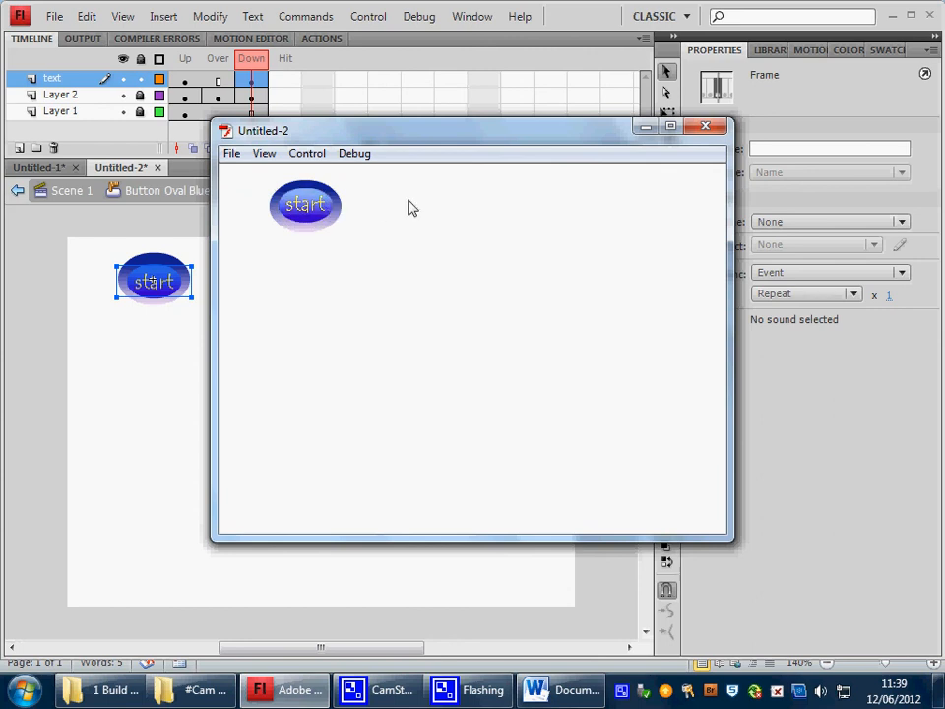
pyautogui.click(703, 128)
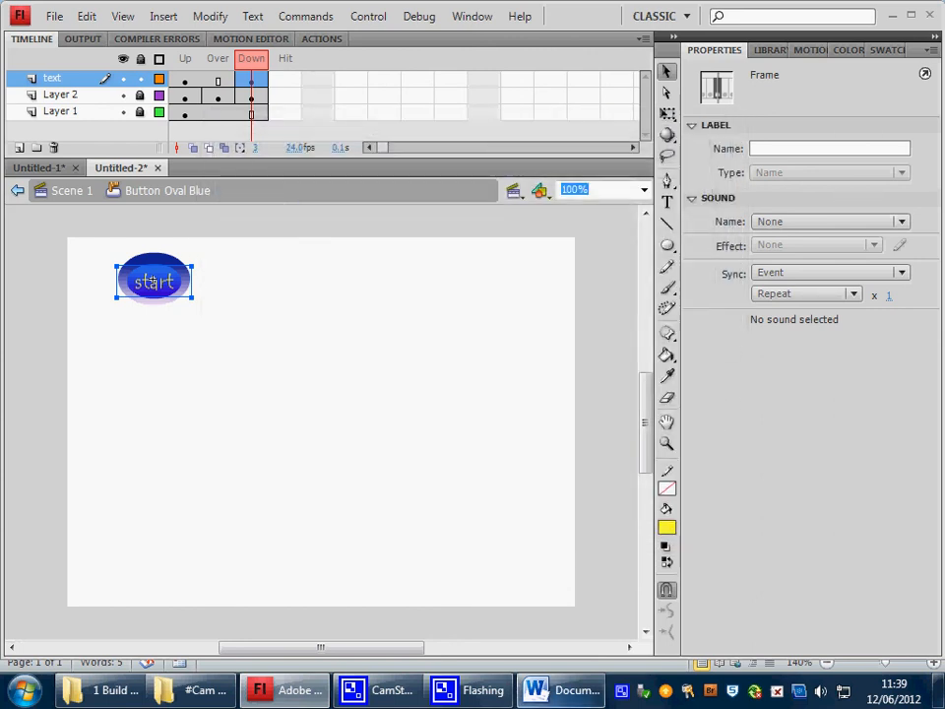
pyautogui.click(385, 690)
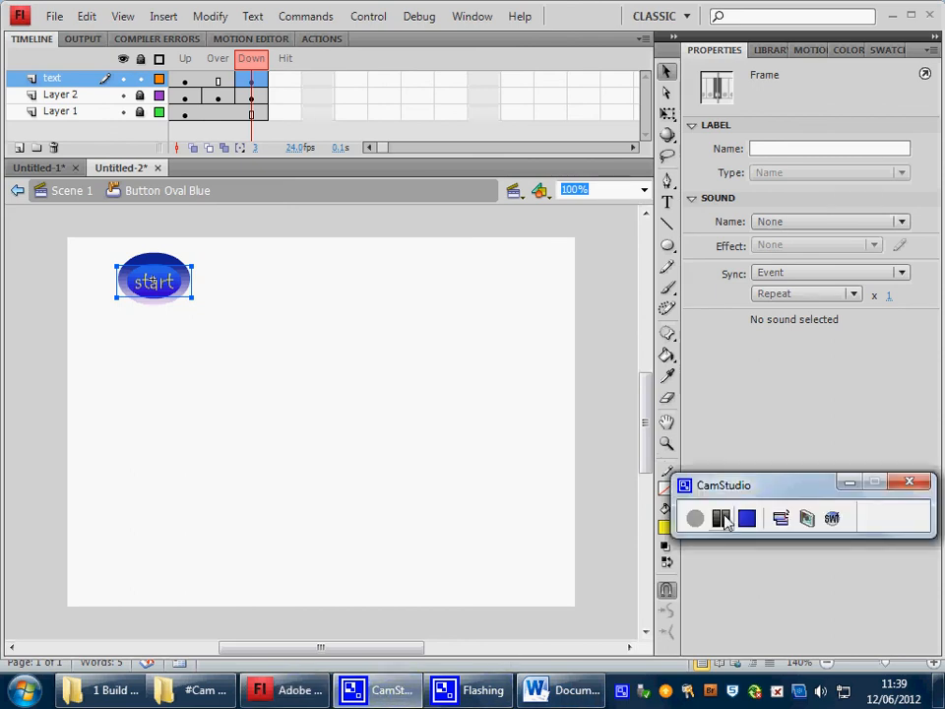